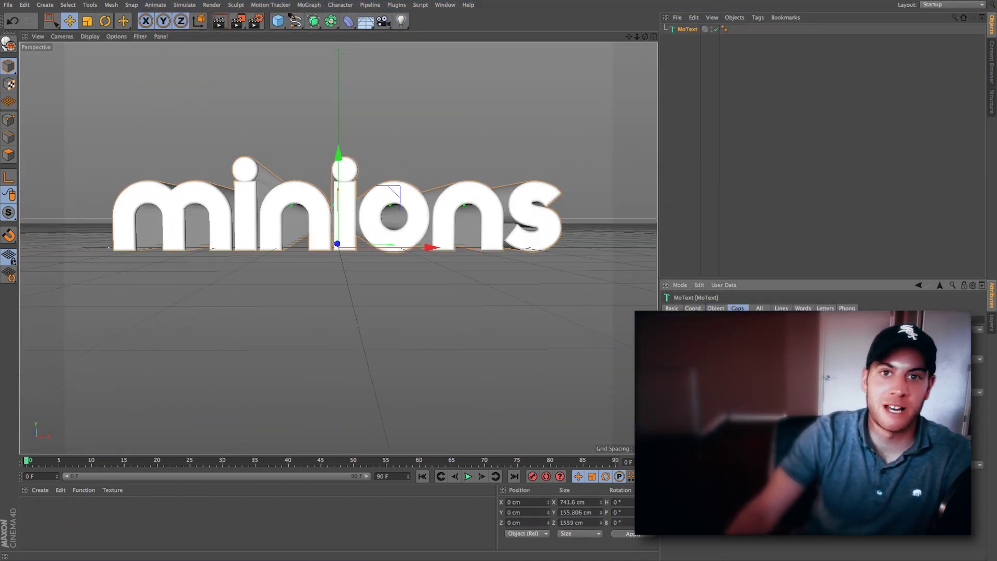
{"action": "left_click", "coordinate": [992, 62]}
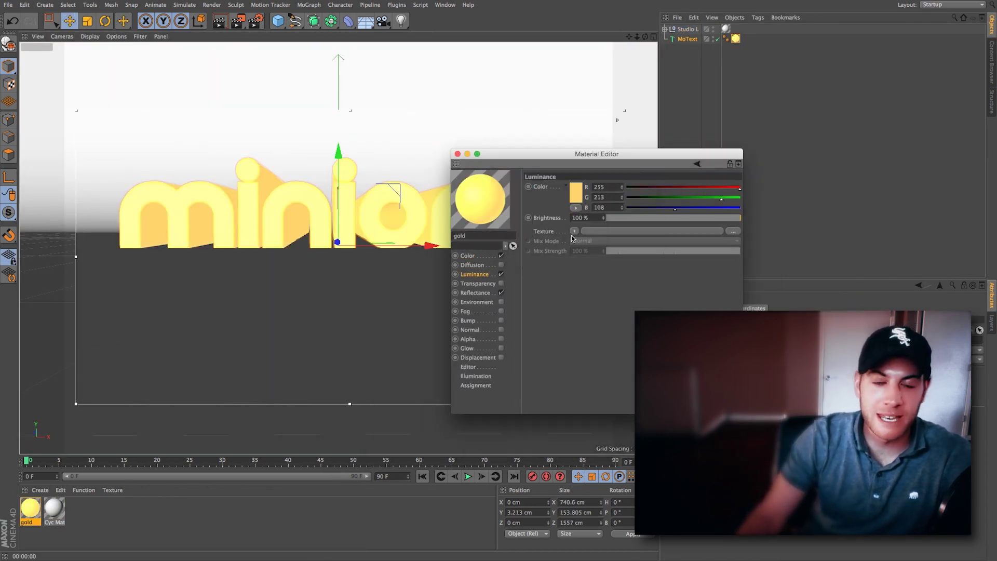
{"action": "left_click", "coordinate": [466, 180]}
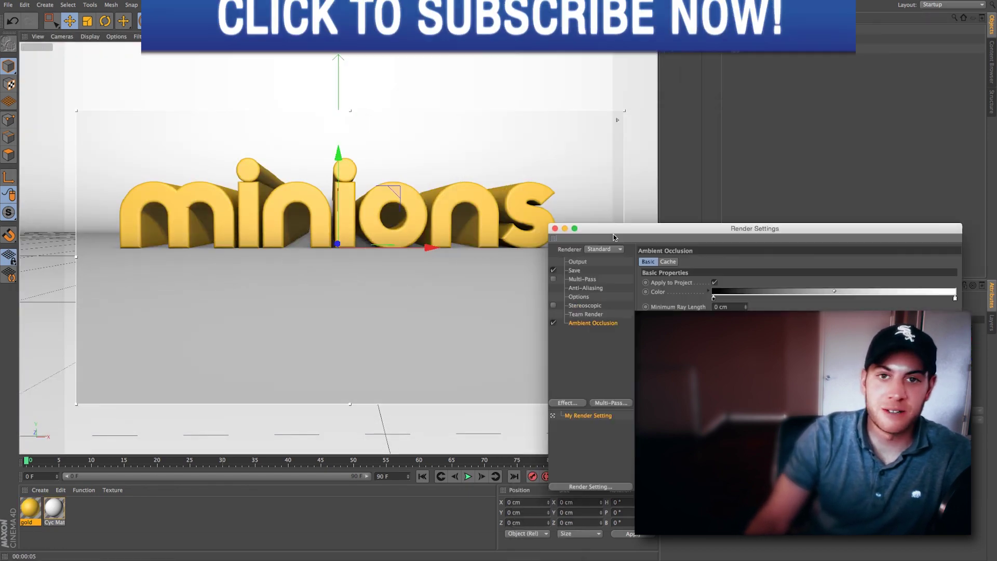
{"action": "mouse_move", "coordinate": [613, 235]}
{"action": "left_mouse_down"}
{"action": "mouse_move", "coordinate": [572, 127]}
{"action": "mouse_move", "coordinate": [626, 223]}
{"action": "left_mouse_up"}
{"action": "left_click", "coordinate": [569, 222]}
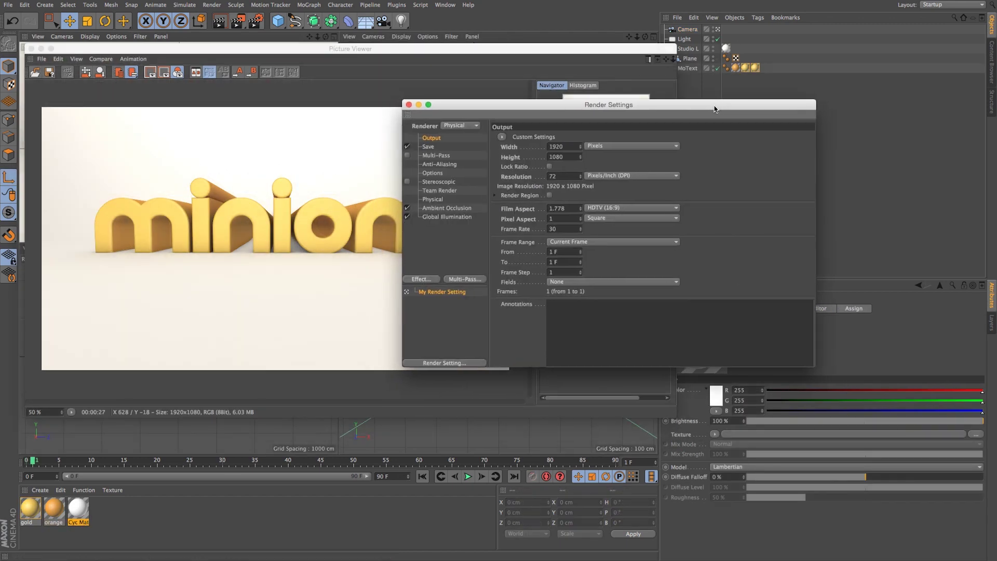
{"action": "left_click_drag", "start_coordinate": [715, 109], "coordinate": [698, 106]}
{"action": "left_click", "coordinate": [392, 102]}
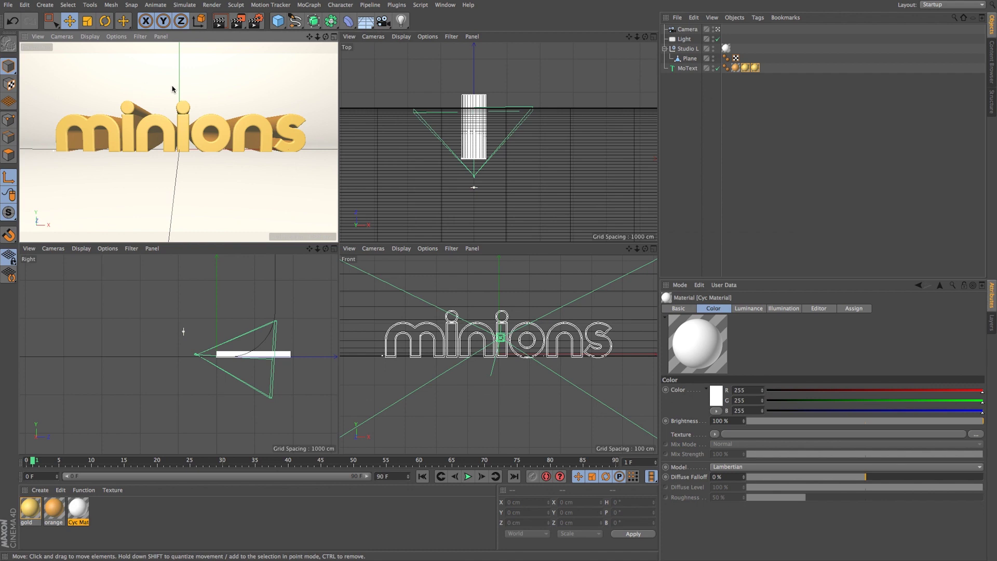
{"action": "left_click_drag", "start_coordinate": [173, 87], "coordinate": [202, 113], "text": "alt"}
{"action": "key", "text": "ctrl+z"}
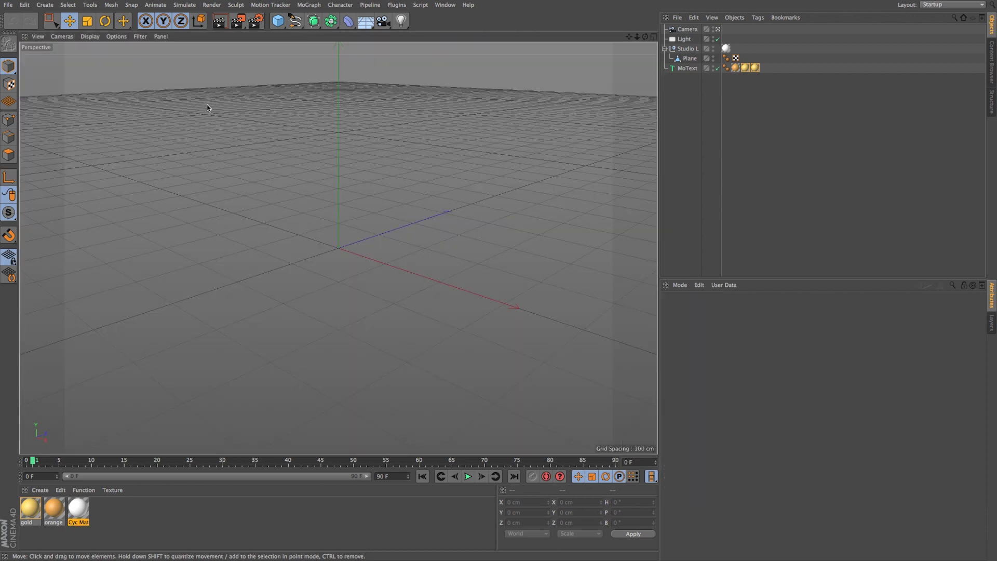
Step: Add a MoText object to the empty scene using the command search for "motext"
{"action": "left_click_drag", "start_coordinate": [329, 140], "coordinate": [330, 141], "text": "alt"}
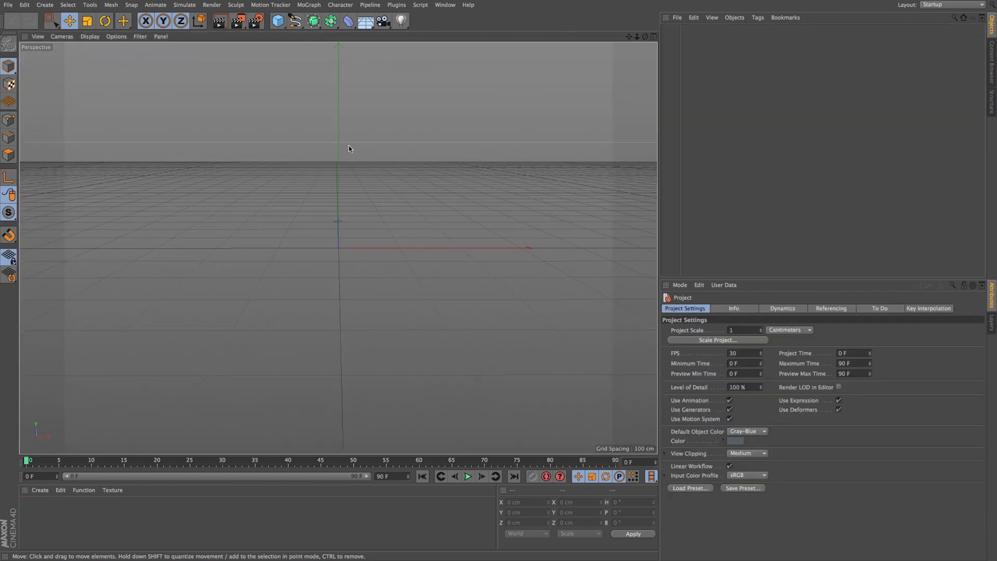
{"action": "key", "text": "shift+c"}
{"action": "type", "text": "motext"}
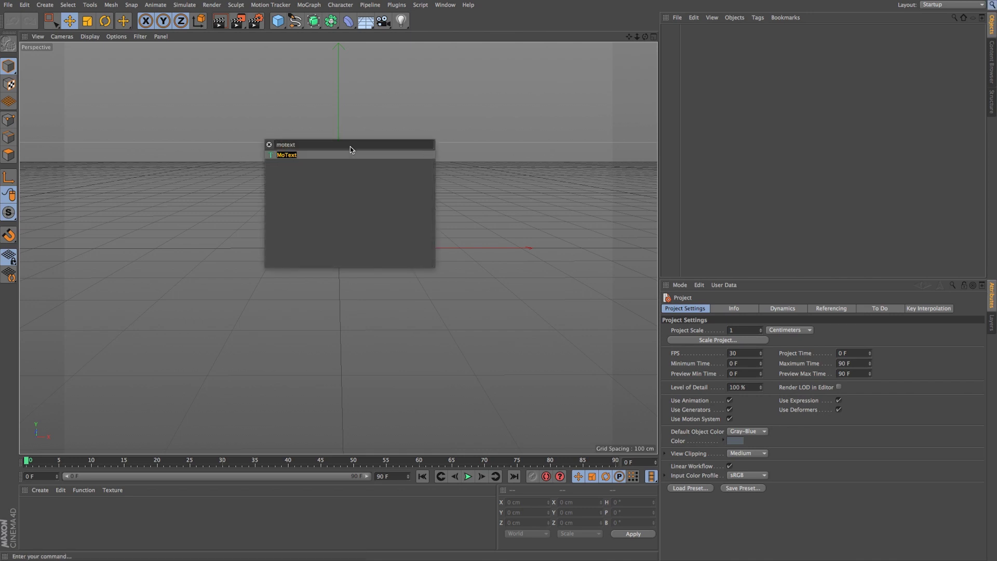
{"action": "left_click", "coordinate": [272, 155]}
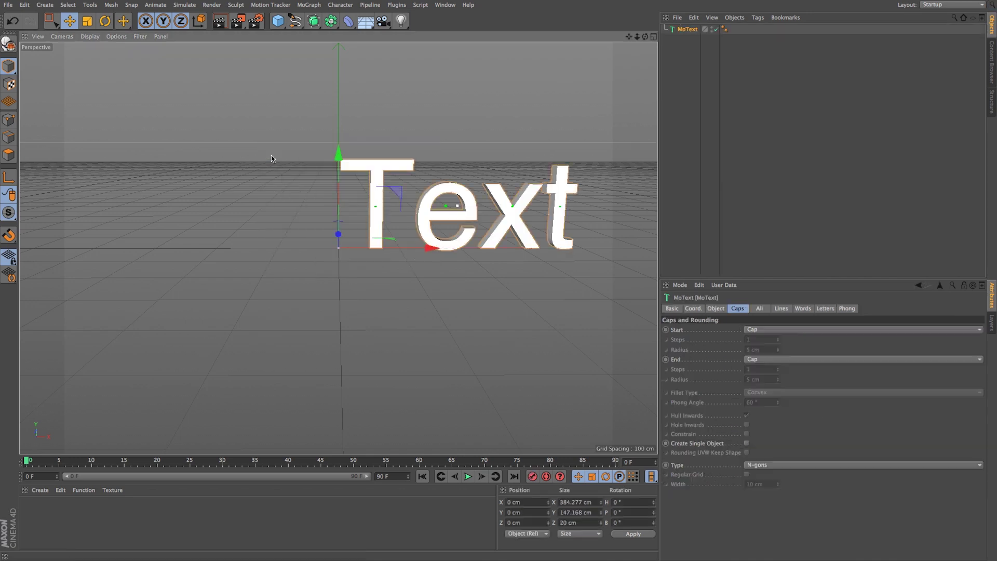
Step: Change the MoText object's text to "minions" and set its font to moderna
{"action": "left_click", "coordinate": [716, 309]}
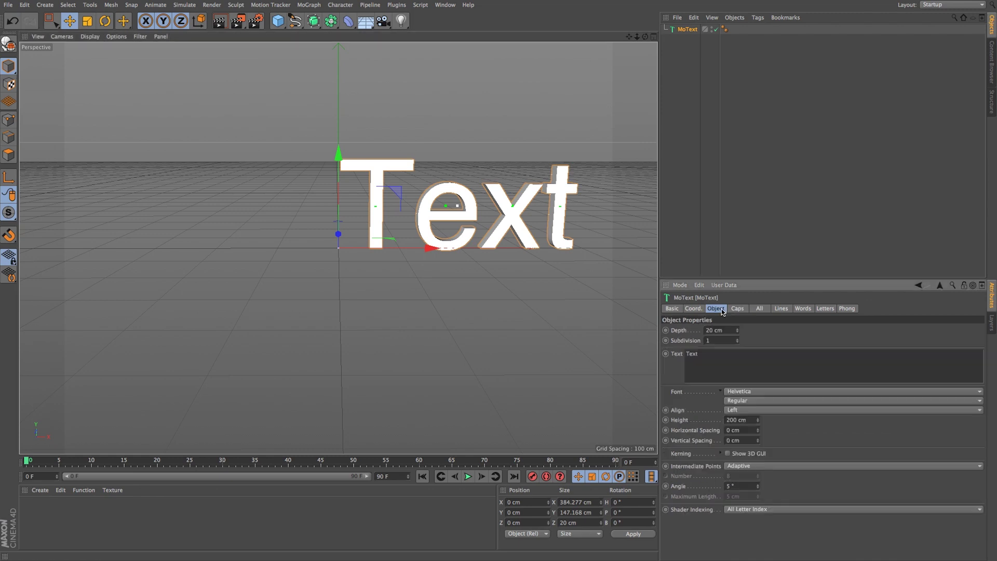
{"action": "left_click_drag", "start_coordinate": [734, 359], "coordinate": [654, 353]}
{"action": "left_click", "coordinate": [735, 394]}
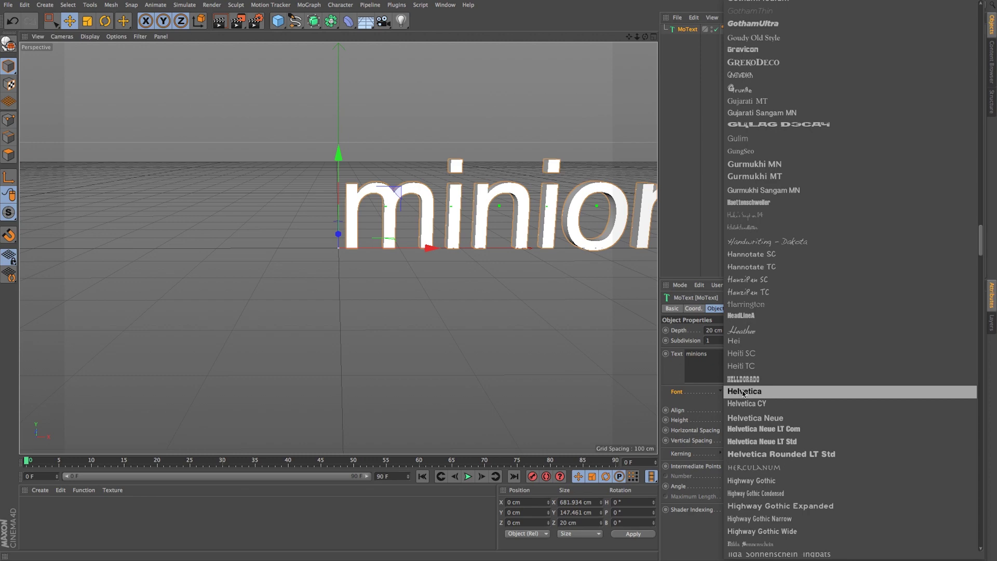
{"action": "scroll", "coordinate": [742, 393], "scroll_direction": "down", "scroll_amount": 20}
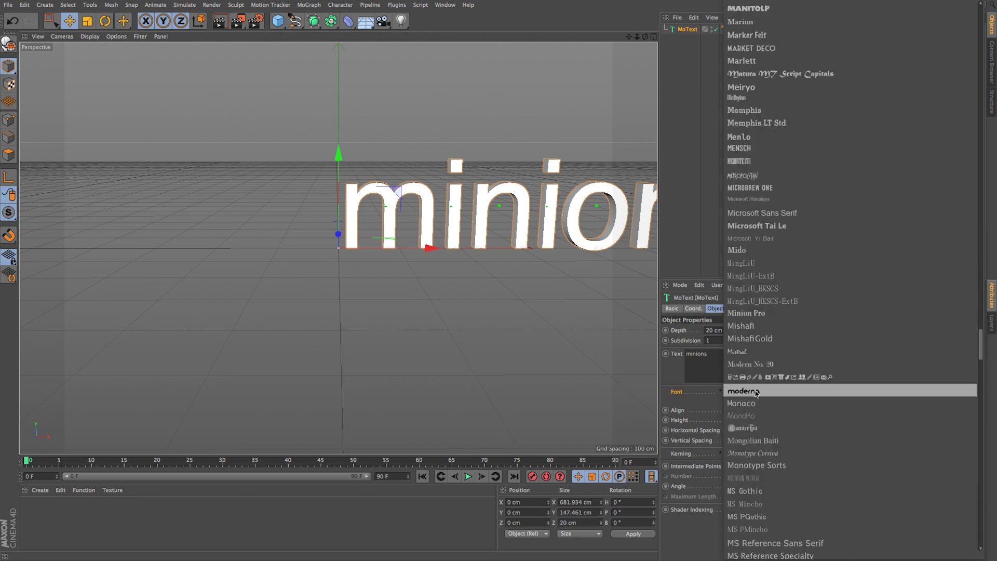
{"action": "left_click", "coordinate": [756, 392]}
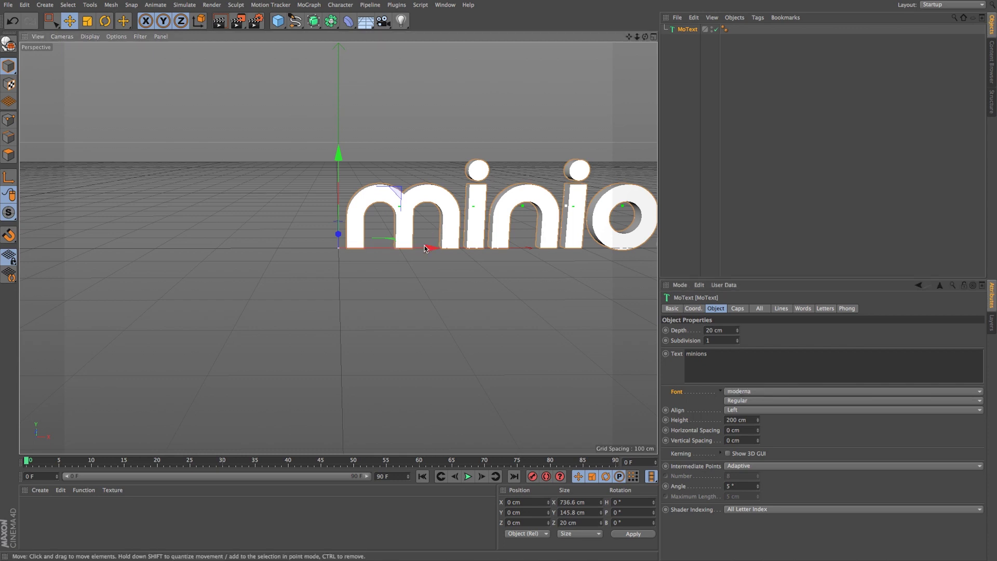
Step: Set the text alignment to Middle and increase the extrusion depth to about 1549 cm
{"action": "left_click_drag", "start_coordinate": [425, 244], "coordinate": [426, 237], "text": "alt"}
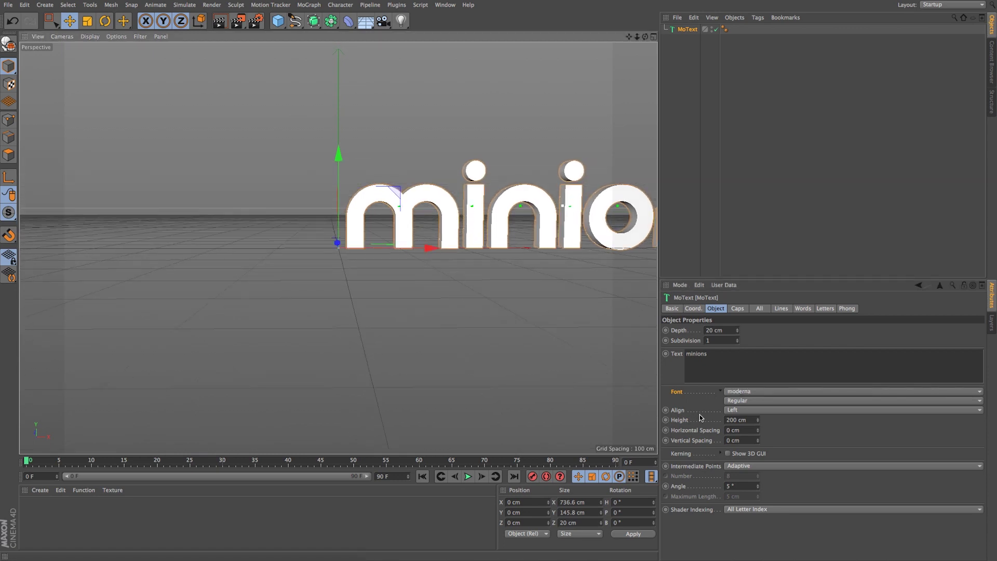
{"action": "left_click", "coordinate": [735, 411]}
{"action": "left_click", "coordinate": [737, 430]}
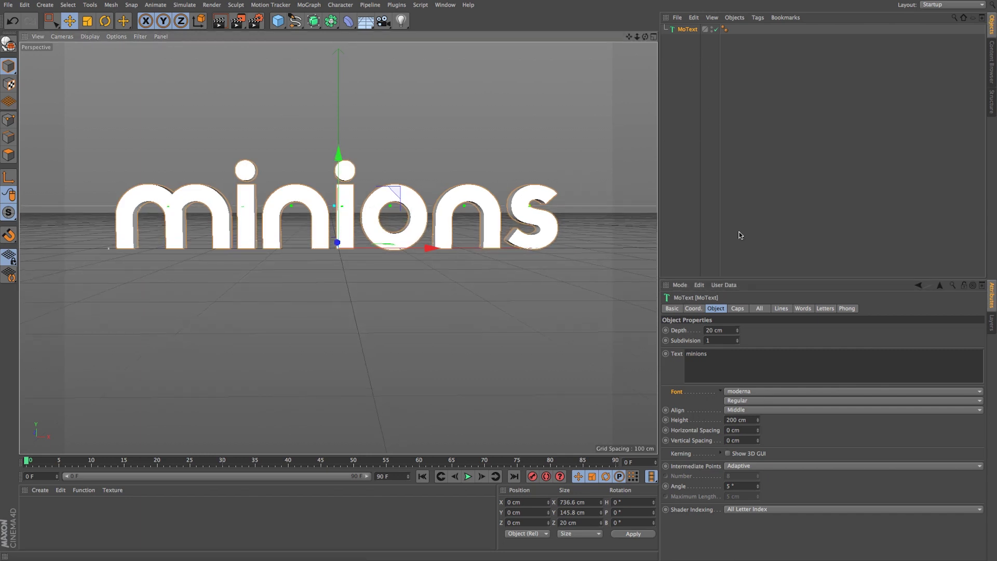
{"action": "left_click_drag", "start_coordinate": [739, 334], "coordinate": [789, 329]}
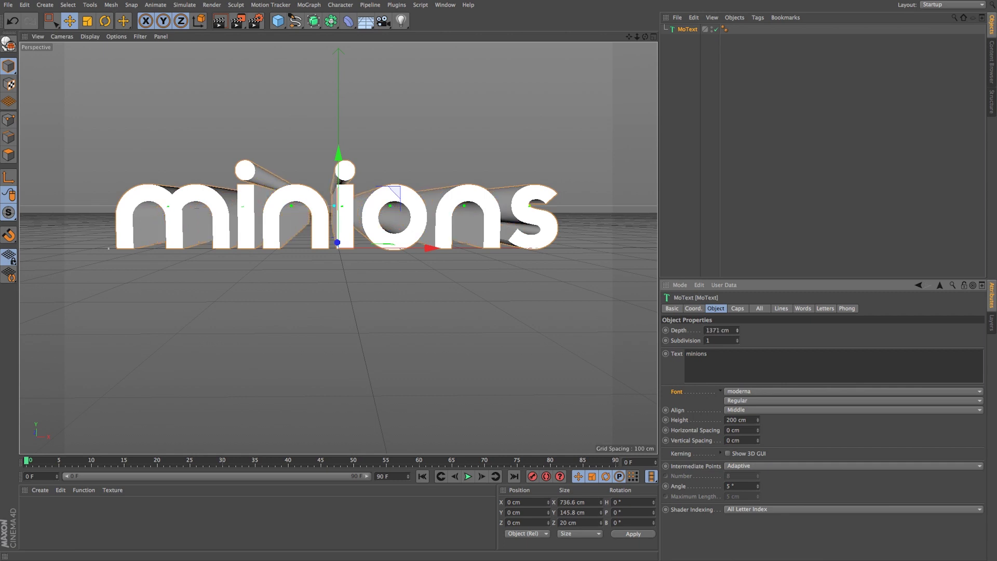
{"action": "left_click_drag", "start_coordinate": [737, 330], "coordinate": [740, 330]}
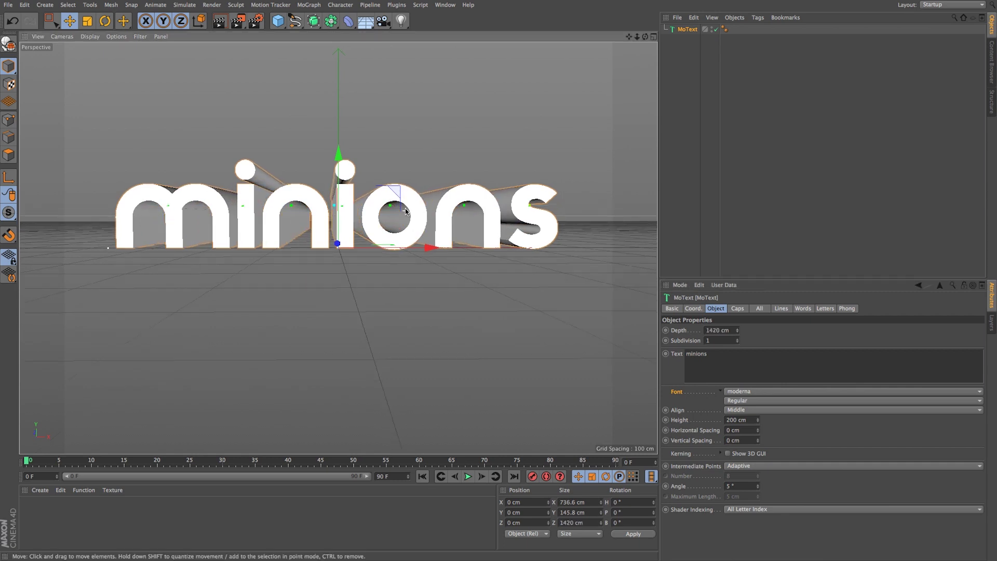
Step: Set both the start and end caps of the minions text to Fillet Cap
{"action": "left_click", "coordinate": [742, 310]}
{"action": "left_click", "coordinate": [758, 329]}
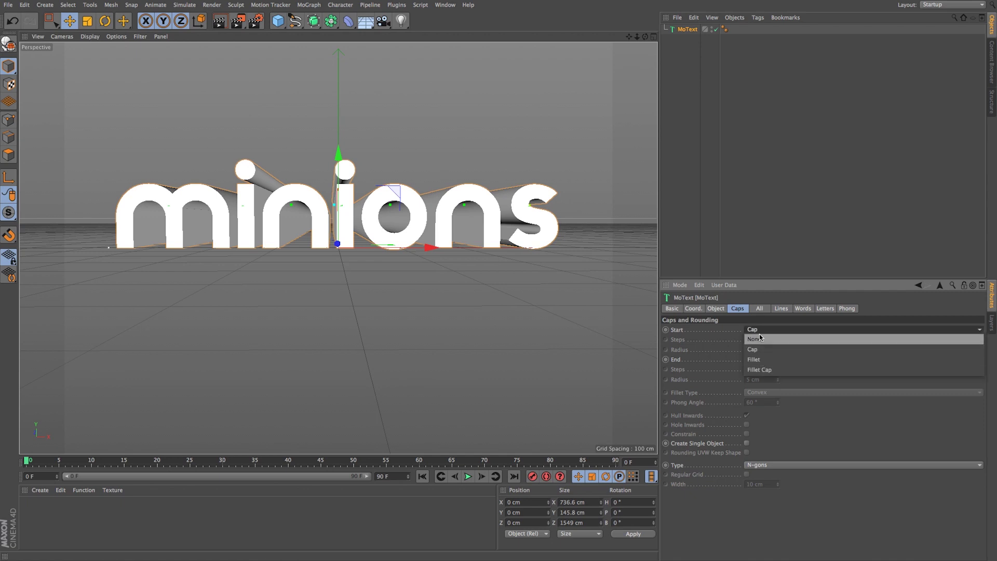
{"action": "left_click", "coordinate": [757, 375]}
{"action": "left_click", "coordinate": [759, 359]}
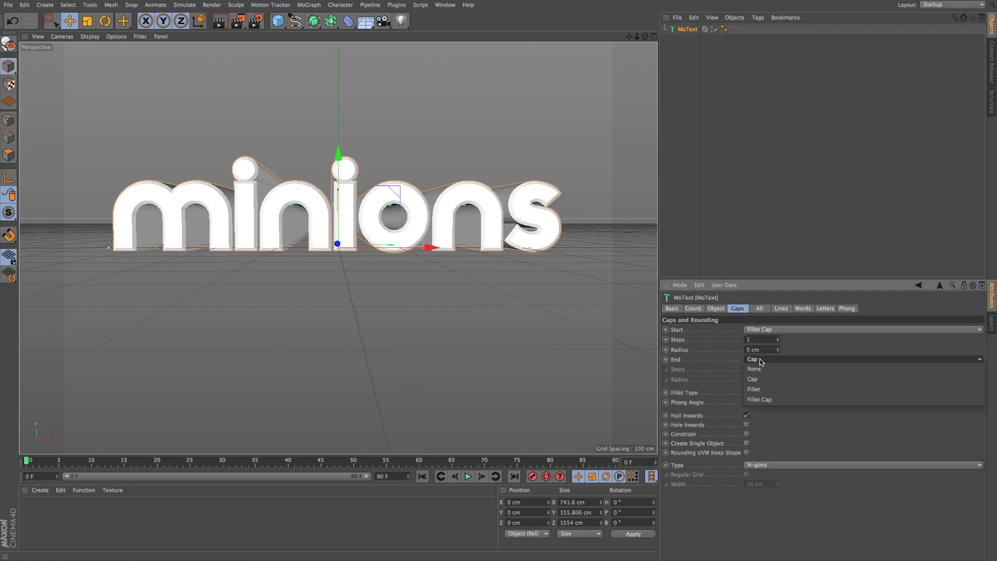
{"action": "left_click", "coordinate": [761, 401]}
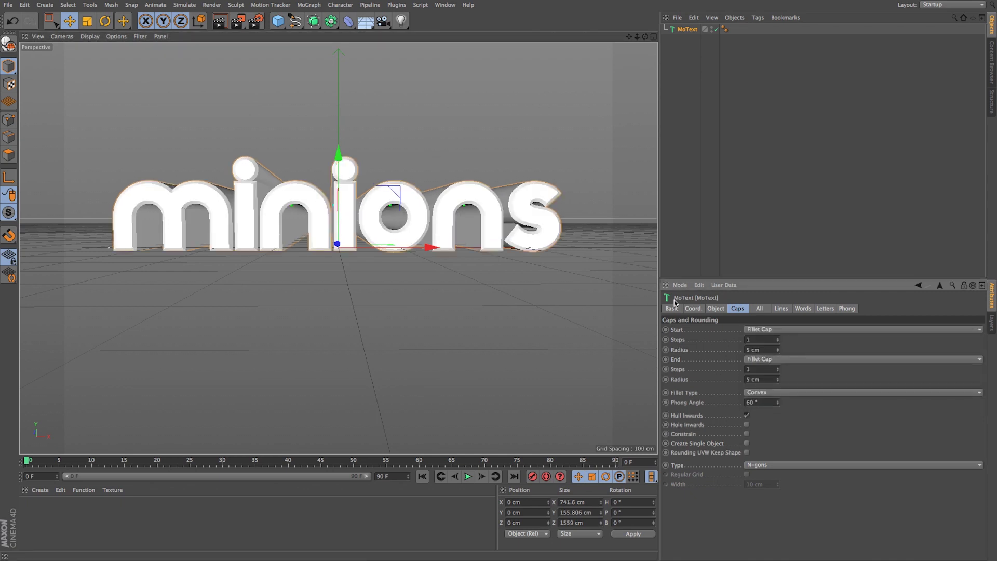
Step: Set the fillet steps to 4 and the radius to 4 cm for both the start and end caps
{"action": "left_click", "coordinate": [762, 339]}
{"action": "type", "text": "4"}
{"action": "key", "text": "Return"}
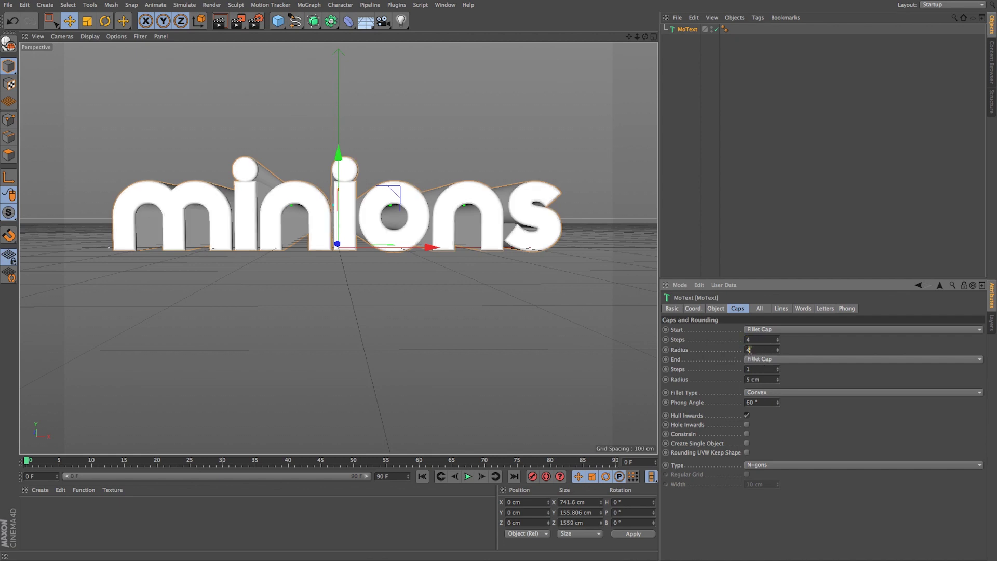
{"action": "left_click", "coordinate": [749, 350]}
{"action": "type", "text": "4"}
{"action": "key", "text": "Return"}
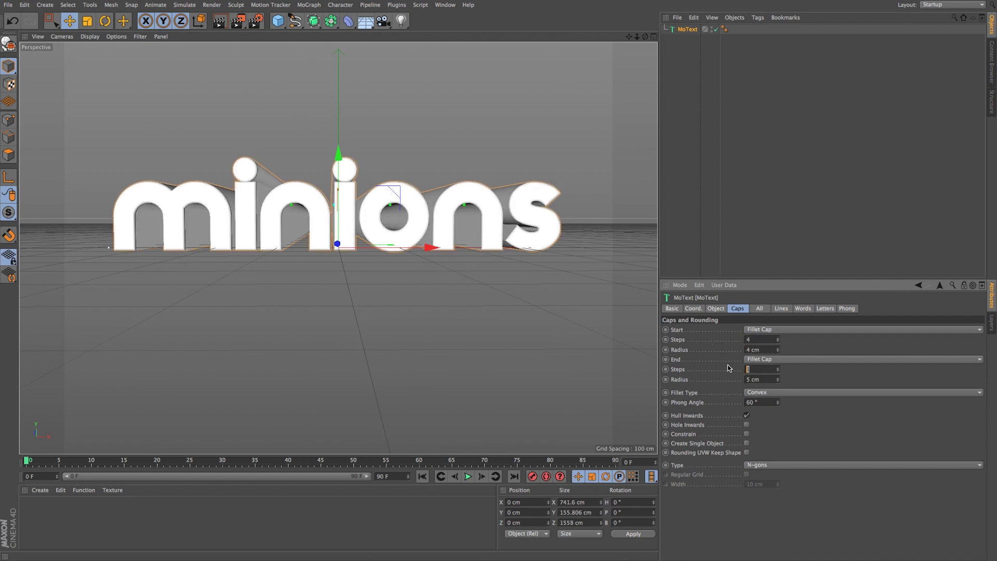
{"action": "left_click", "coordinate": [764, 377]}
{"action": "type", "text": "4"}
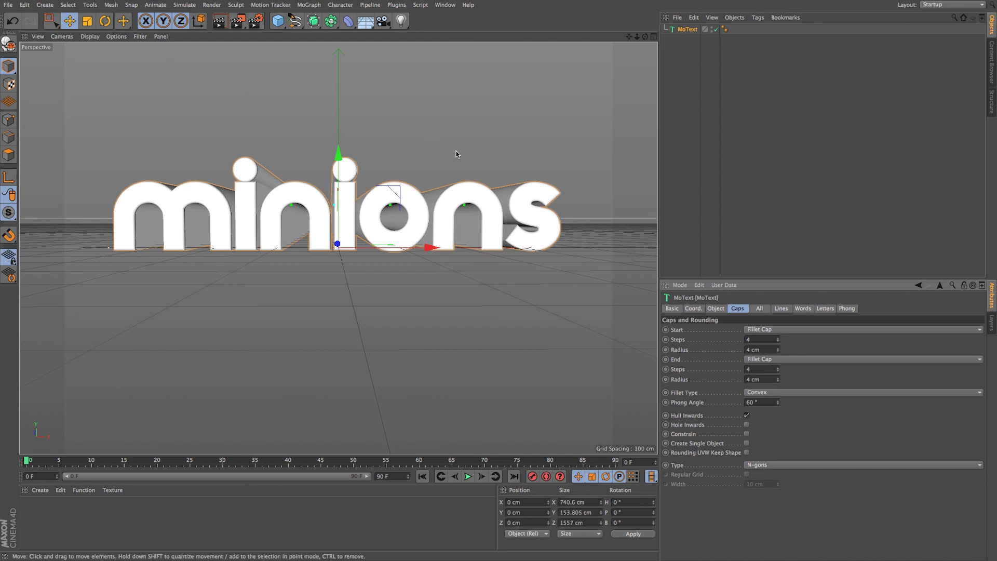
Step: Search the Content Browser presets for "studio"
{"action": "left_click", "coordinate": [992, 52]}
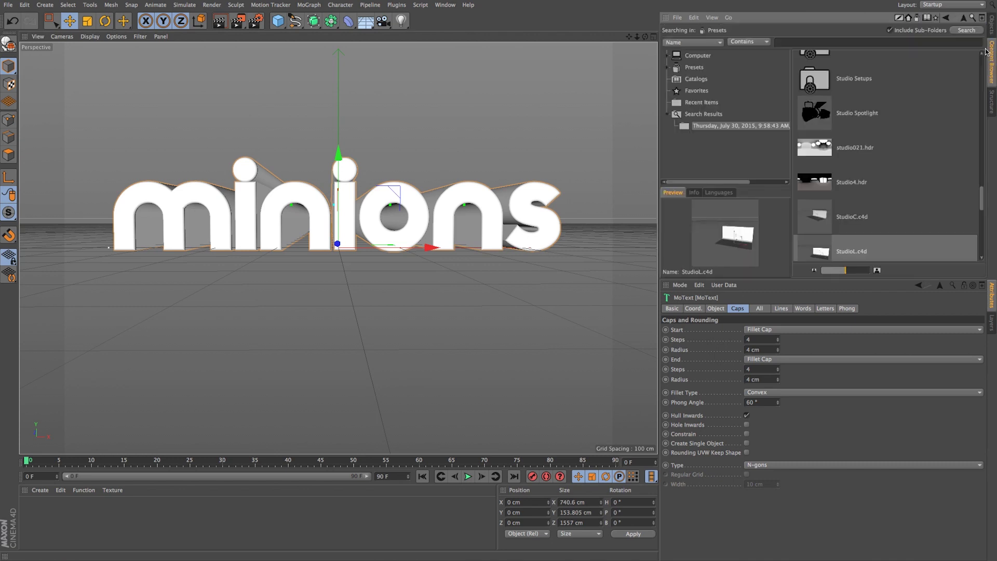
{"action": "left_click", "coordinate": [972, 18]}
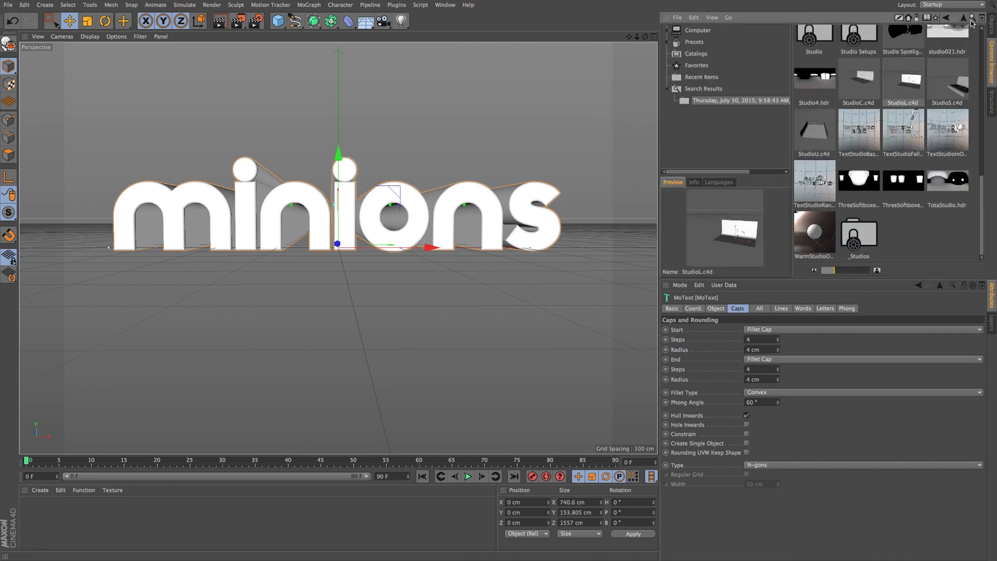
{"action": "left_click", "coordinate": [971, 19]}
{"action": "type", "text": "stud"}
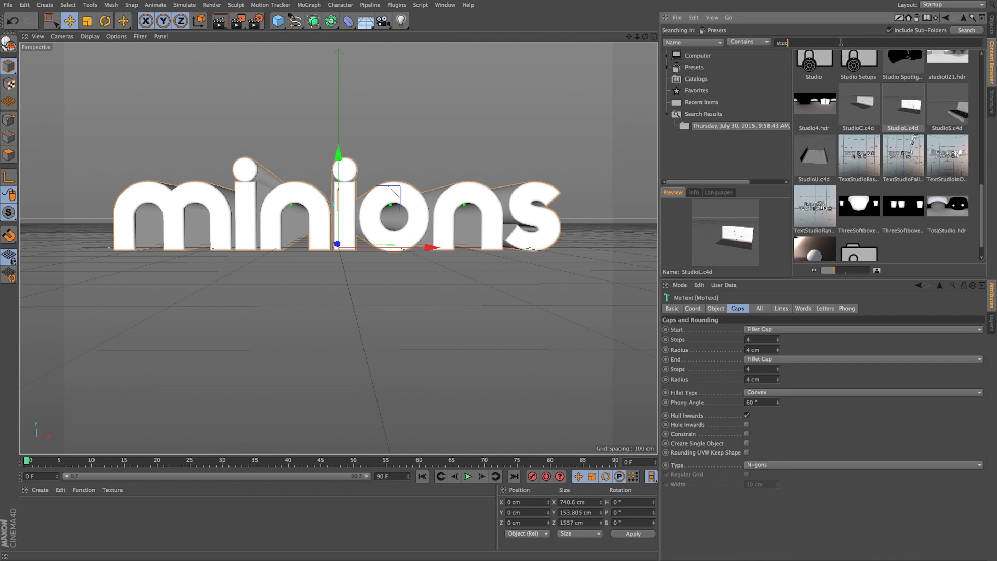
{"action": "type", "text": "io"}
{"action": "key", "text": "Return"}
Step: Load the StudioL.c4d preset into the scene and return to the object list
{"action": "left_click_drag", "start_coordinate": [983, 88], "coordinate": [983, 203]}
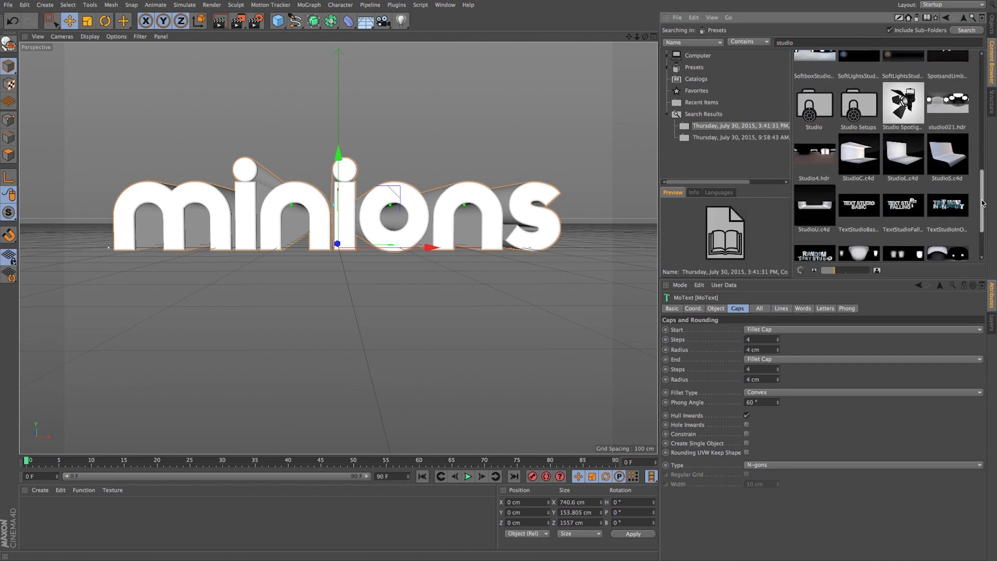
{"action": "left_click", "coordinate": [899, 155]}
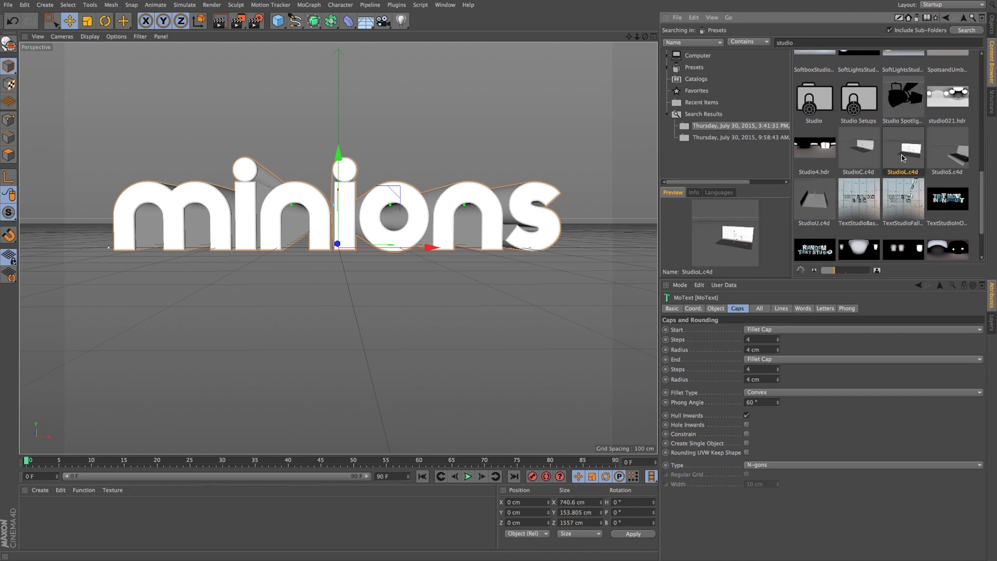
{"action": "double_click", "coordinate": [902, 156]}
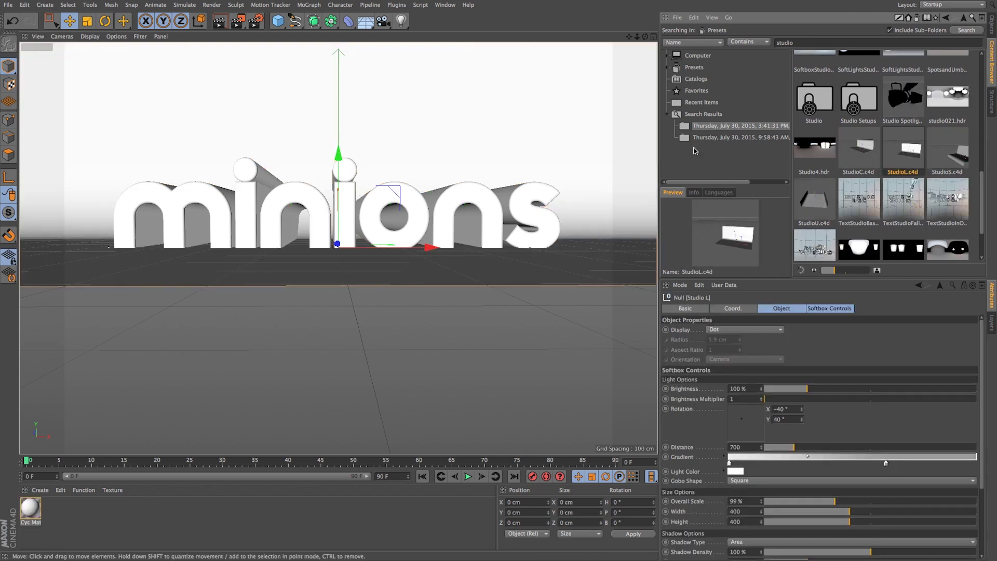
{"action": "left_click", "coordinate": [991, 24]}
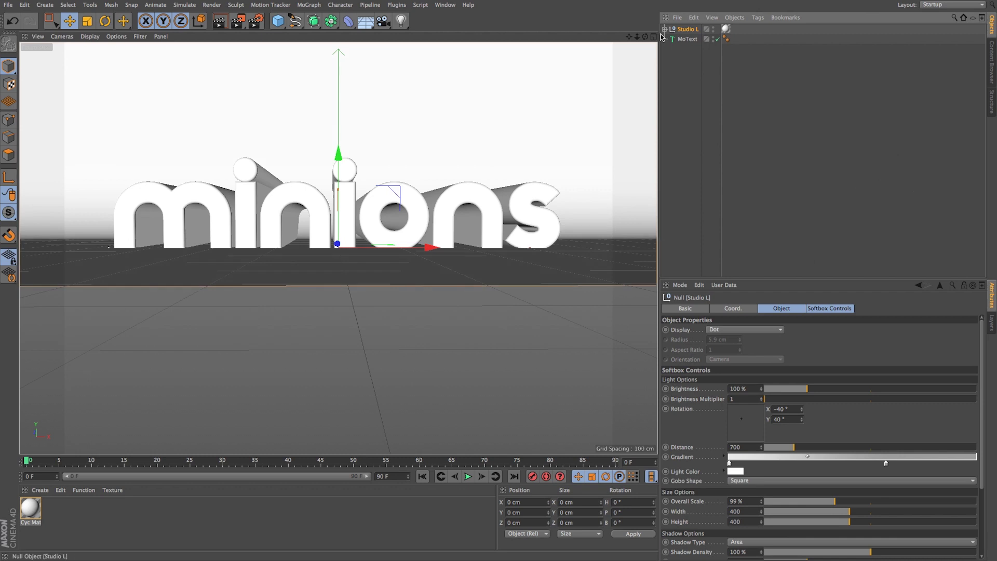
Step: Show all four views and scale up the Studio L backdrop, moving its curved wall toward the rear end of the text
{"action": "key", "text": "F5"}
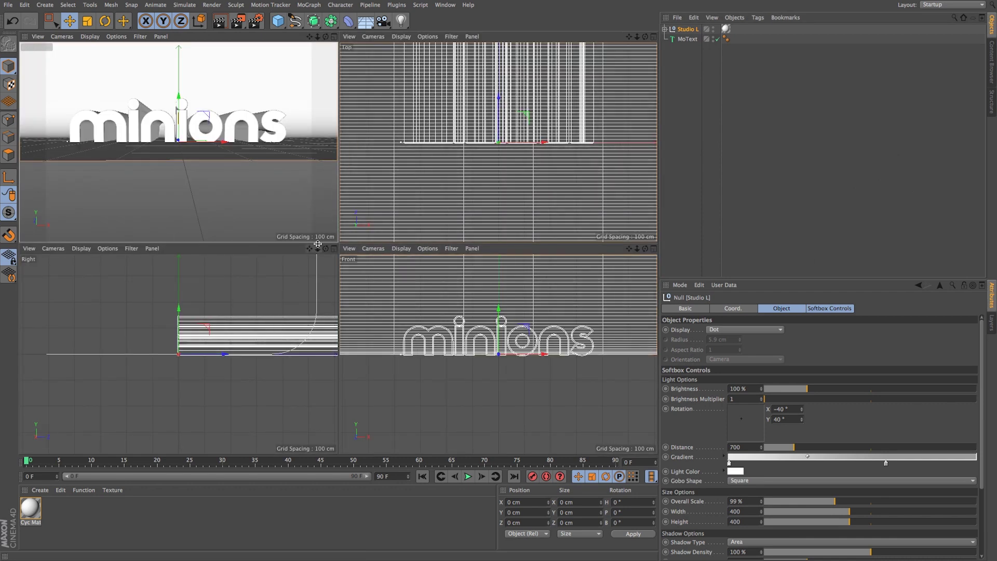
{"action": "scroll", "coordinate": [318, 257], "scroll_direction": "down", "scroll_amount": 3}
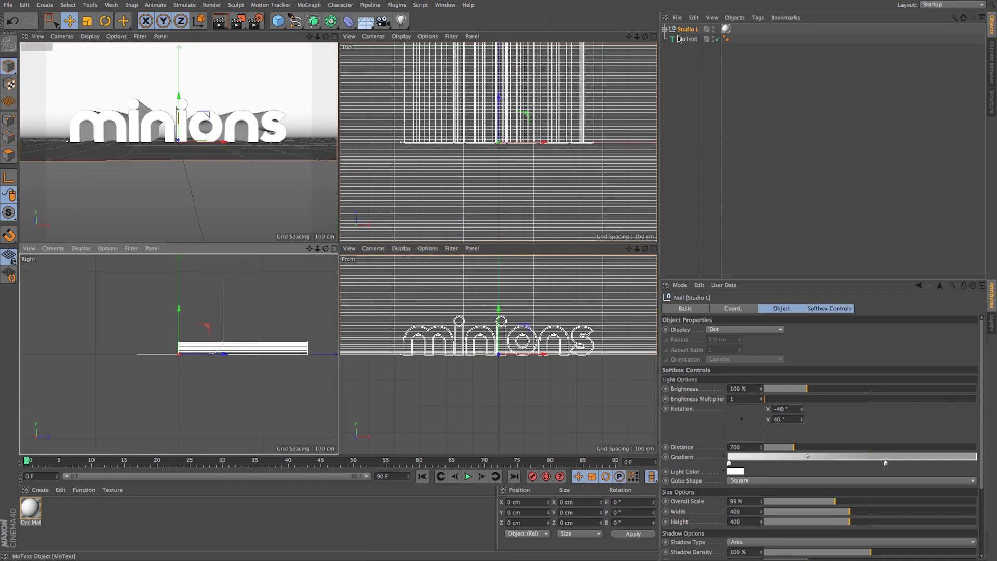
{"action": "key", "text": "t"}
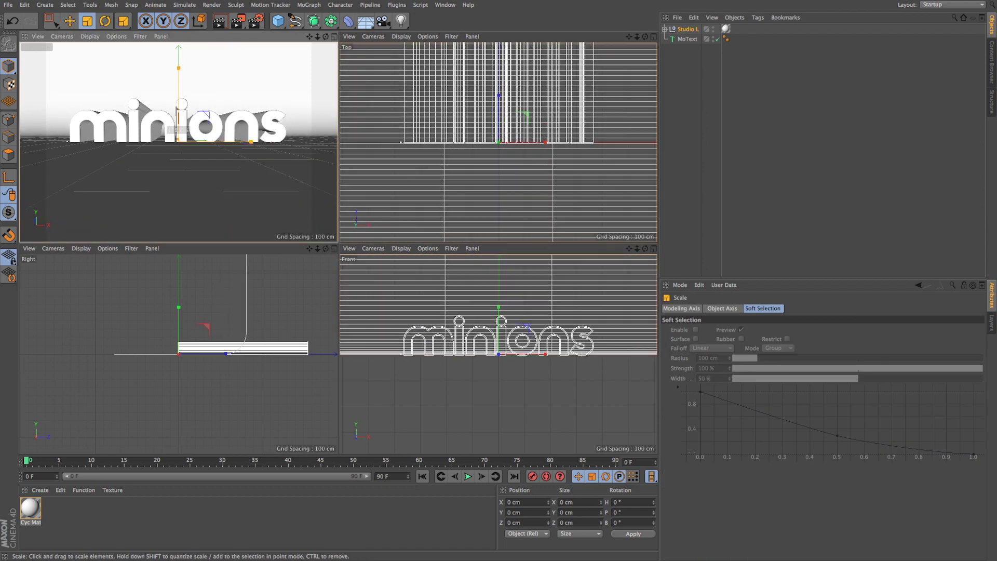
{"action": "left_click_drag", "start_coordinate": [250, 142], "coordinate": [308, 141]}
{"action": "key", "text": "e"}
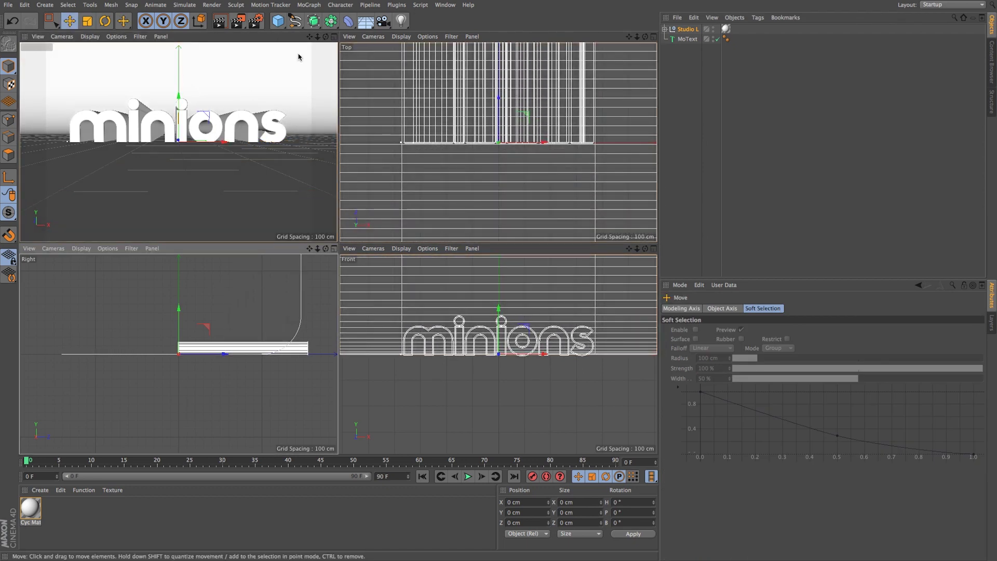
Step: Return to the single perspective view and select the minions text object
{"action": "left_click_drag", "start_coordinate": [317, 36], "coordinate": [340, 39]}
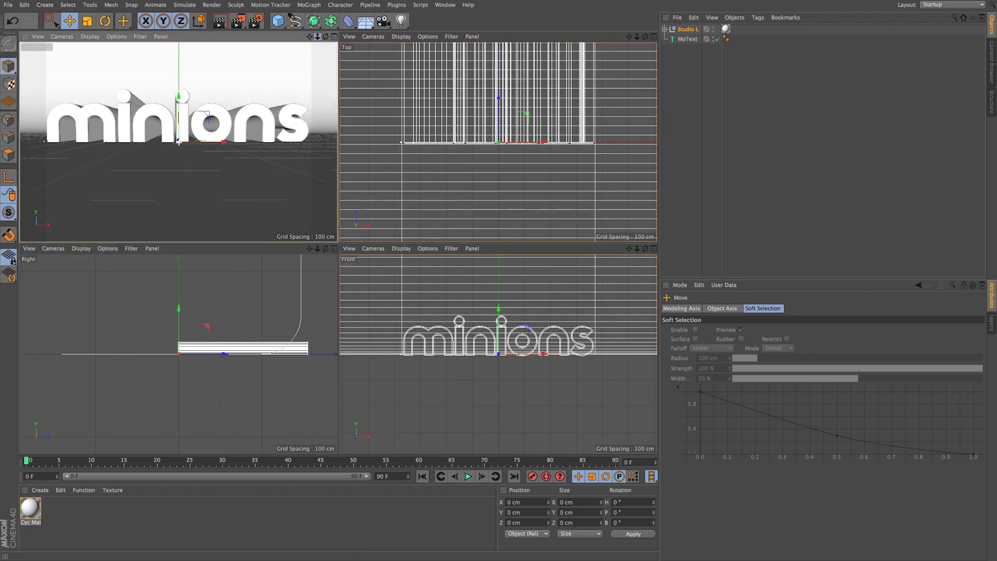
{"action": "key", "text": "F1"}
{"action": "left_click", "coordinate": [338, 173]}
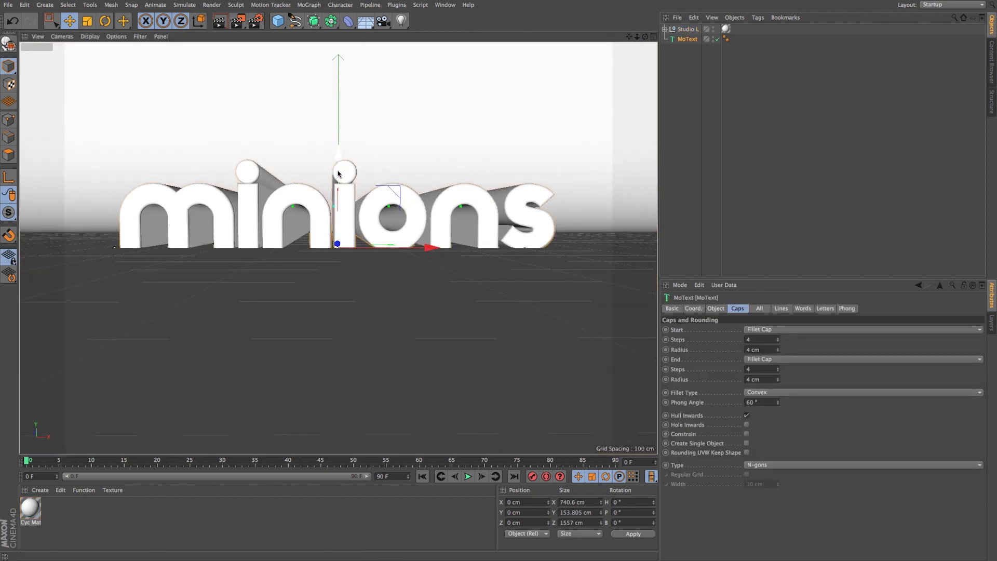
Step: Raise the text about 3.2 cm above the floor and set up an interactive render region enclosing all the letters
{"action": "left_click_drag", "start_coordinate": [338, 173], "coordinate": [342, 172]}
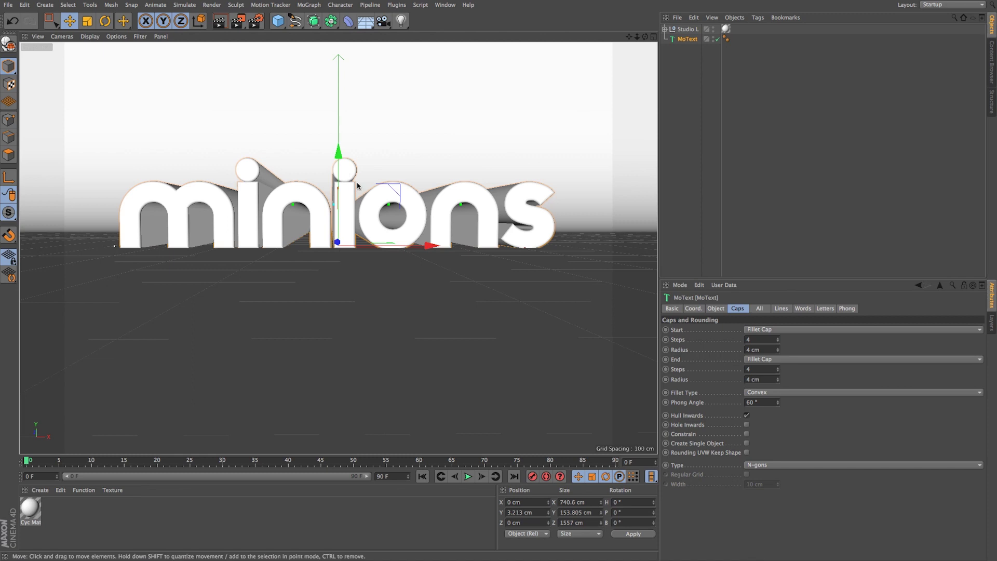
{"action": "key", "text": "alt+r"}
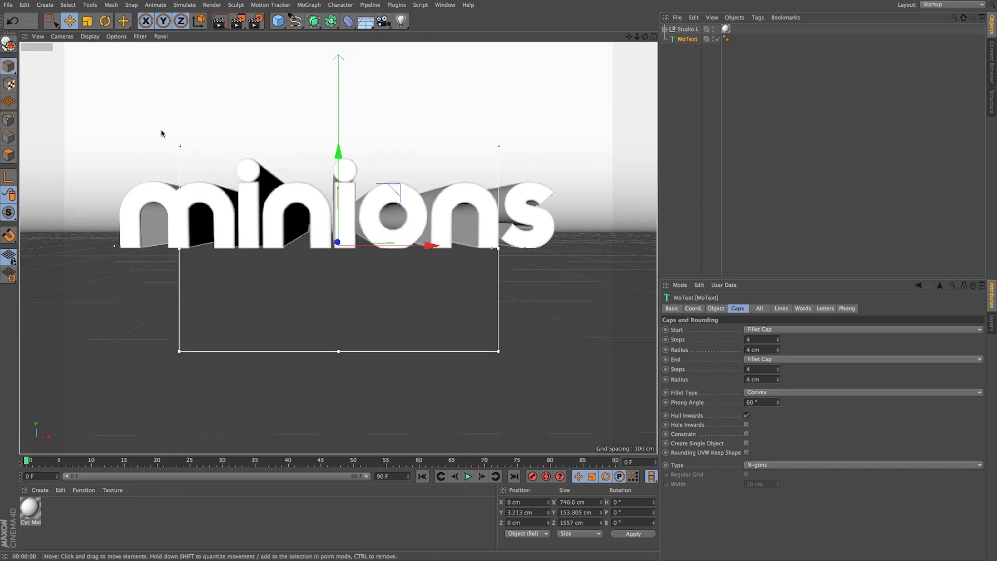
{"action": "left_click_drag", "start_coordinate": [183, 147], "coordinate": [76, 111]}
{"action": "left_click_drag", "start_coordinate": [495, 349], "coordinate": [624, 404]}
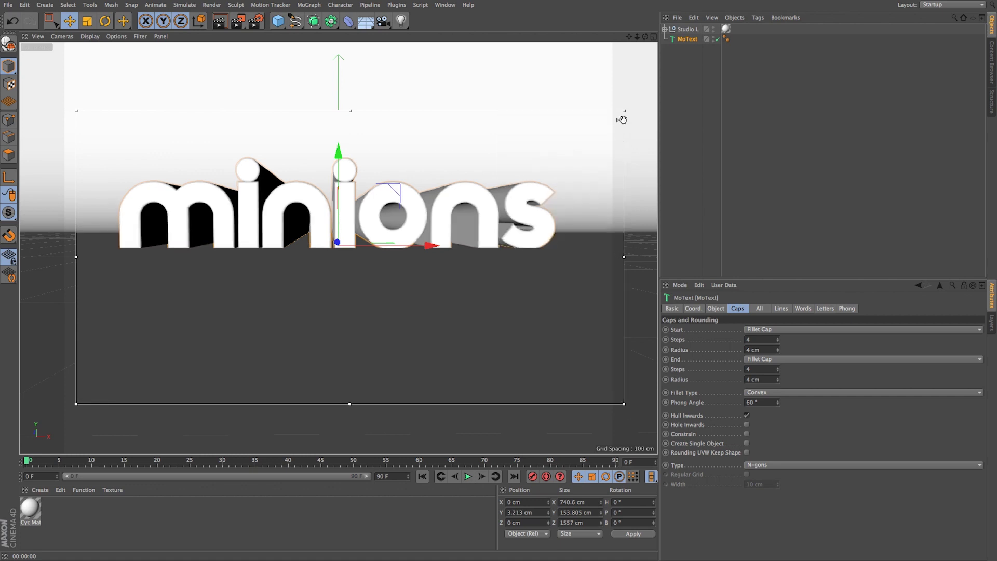
Step: Create a new material and name it gold
{"action": "double_click", "coordinate": [53, 511]}
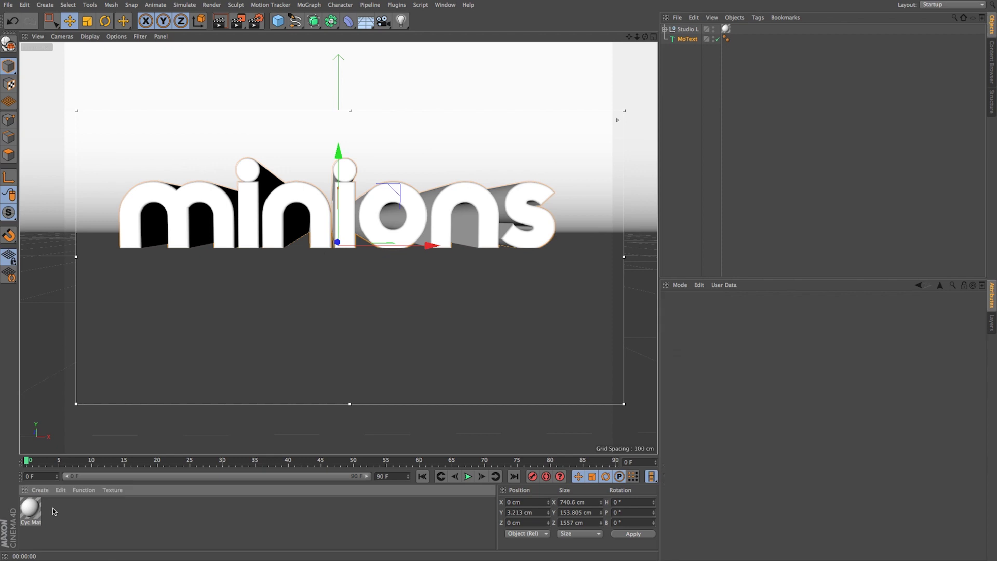
{"action": "double_click", "coordinate": [30, 509]}
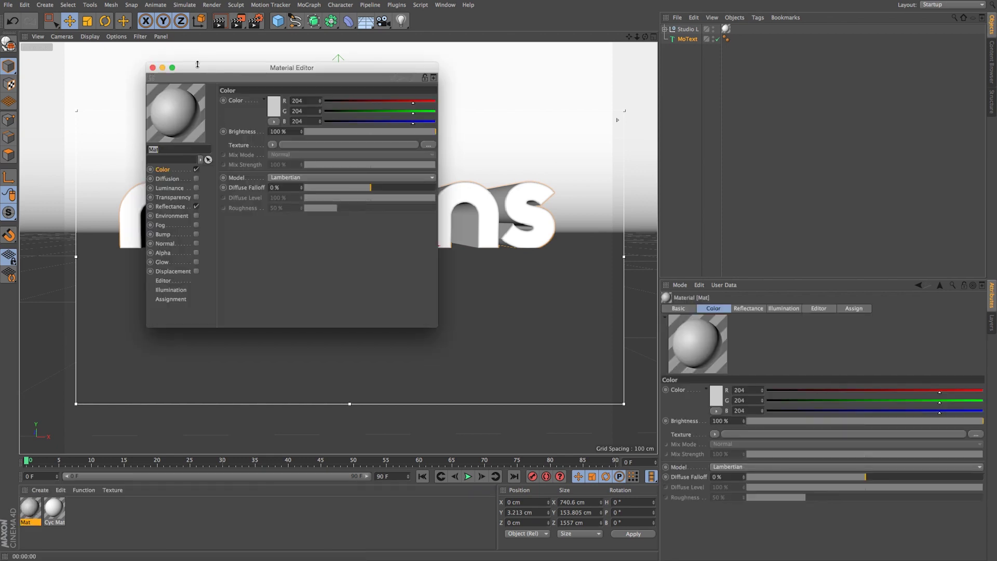
{"action": "left_click_drag", "start_coordinate": [197, 75], "coordinate": [344, 172]}
{"action": "type", "text": "gcld"}
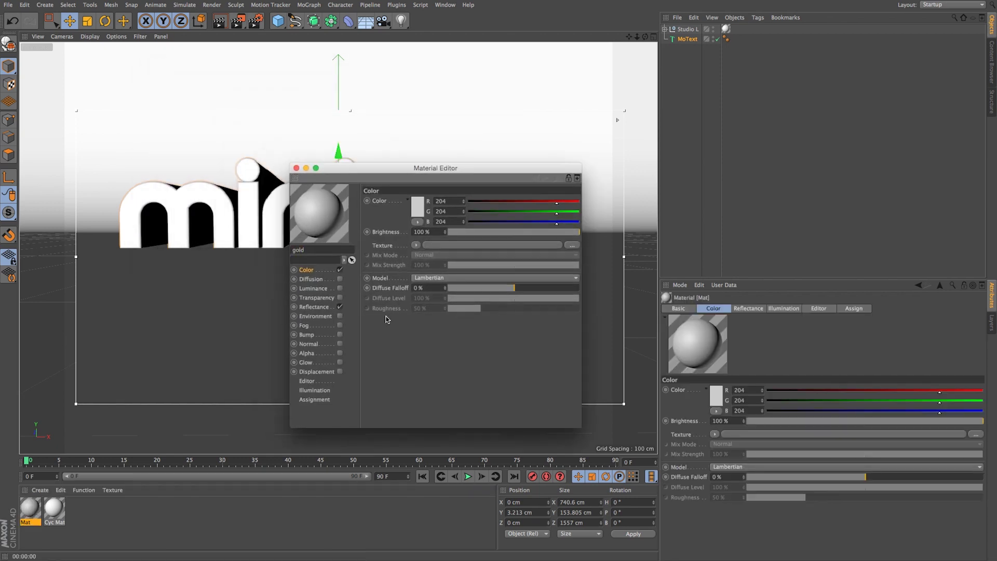
{"action": "key", "text": "Return"}
Step: Set the gold material's colour to RGB 255, 181, 22 and apply the material to the minions text
{"action": "left_click_drag", "start_coordinate": [404, 167], "coordinate": [447, 192]}
{"action": "left_click", "coordinate": [459, 229]}
{"action": "left_click", "coordinate": [457, 199]}
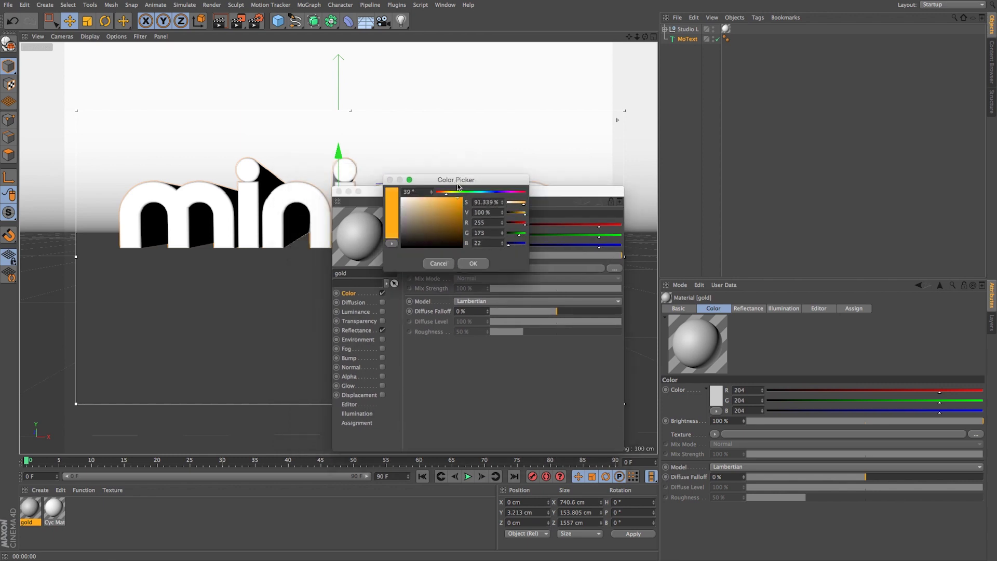
{"action": "left_click", "coordinate": [473, 263]}
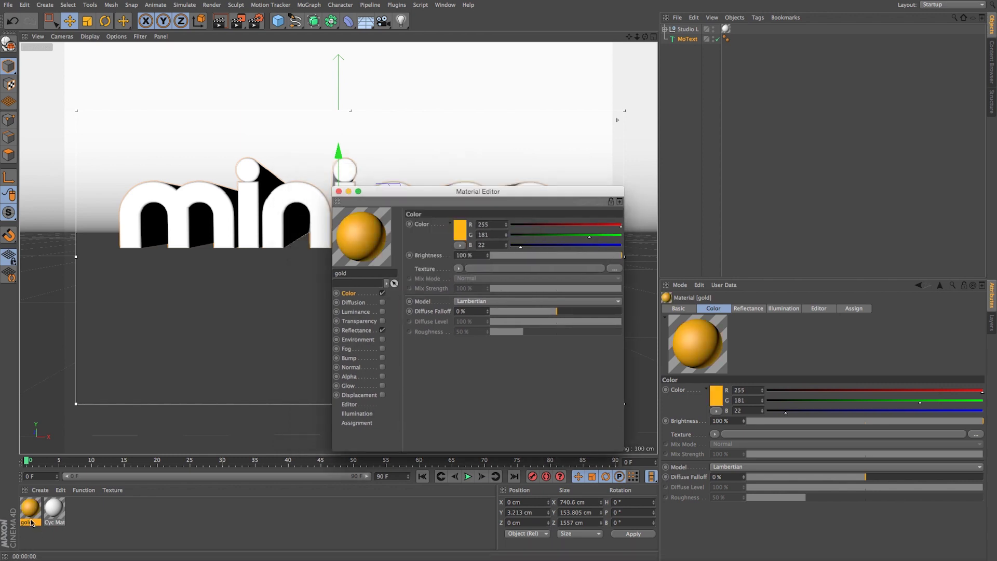
{"action": "left_click_drag", "start_coordinate": [31, 511], "coordinate": [676, 41]}
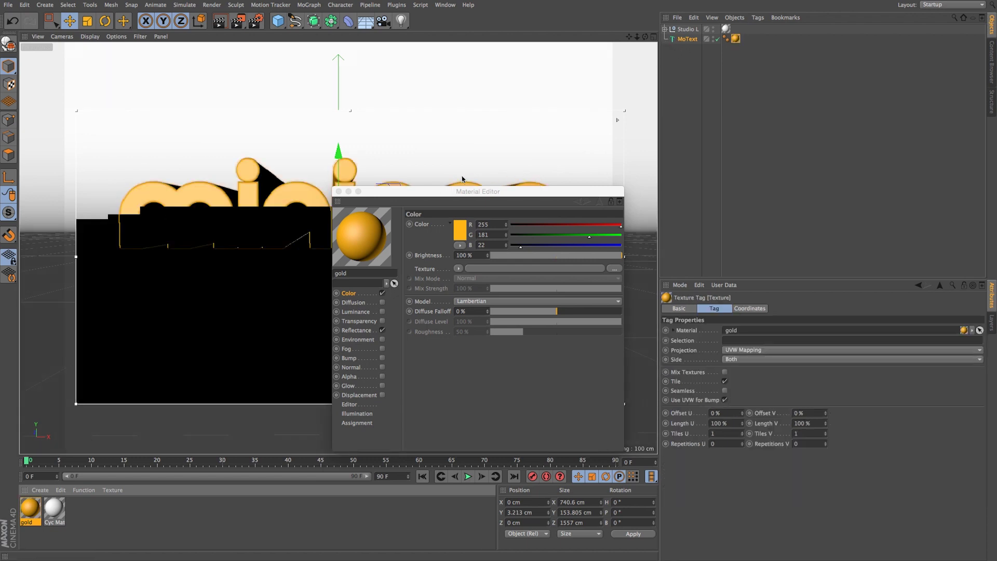
Step: Shift the gold material's colour to a yellower hue of 46°, keeping the editor clear of the text
{"action": "left_click_drag", "start_coordinate": [457, 192], "coordinate": [459, 190]}
{"action": "left_click", "coordinate": [461, 227]}
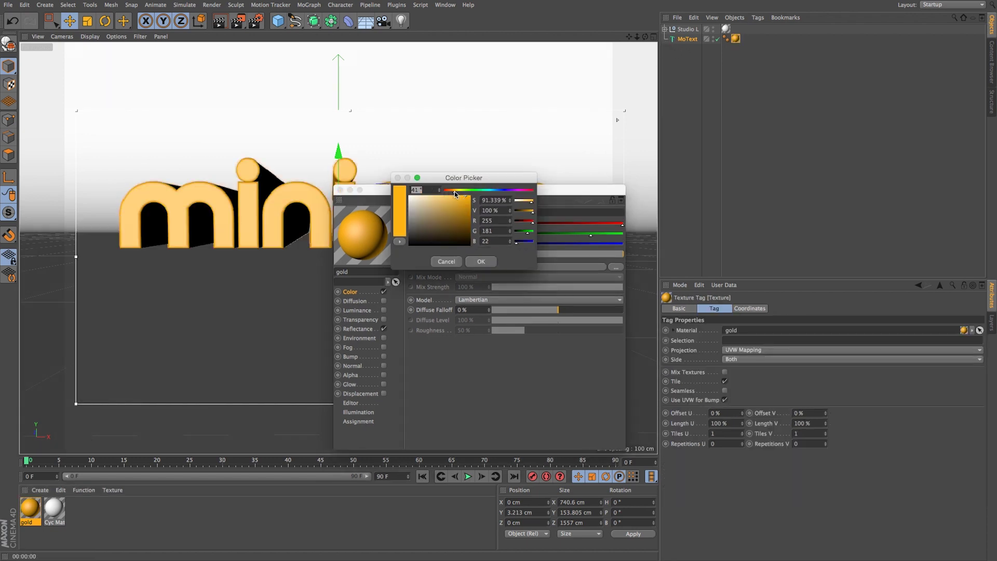
{"action": "double_click", "coordinate": [416, 190]}
{"action": "type", "text": "46"}
{"action": "key", "text": "Return"}
{"action": "left_click_drag", "start_coordinate": [412, 193], "coordinate": [519, 154]}
Step: Enable luminance on the gold material with a light yellow colour of RGB 255, 213, 108
{"action": "left_click", "coordinate": [501, 275]}
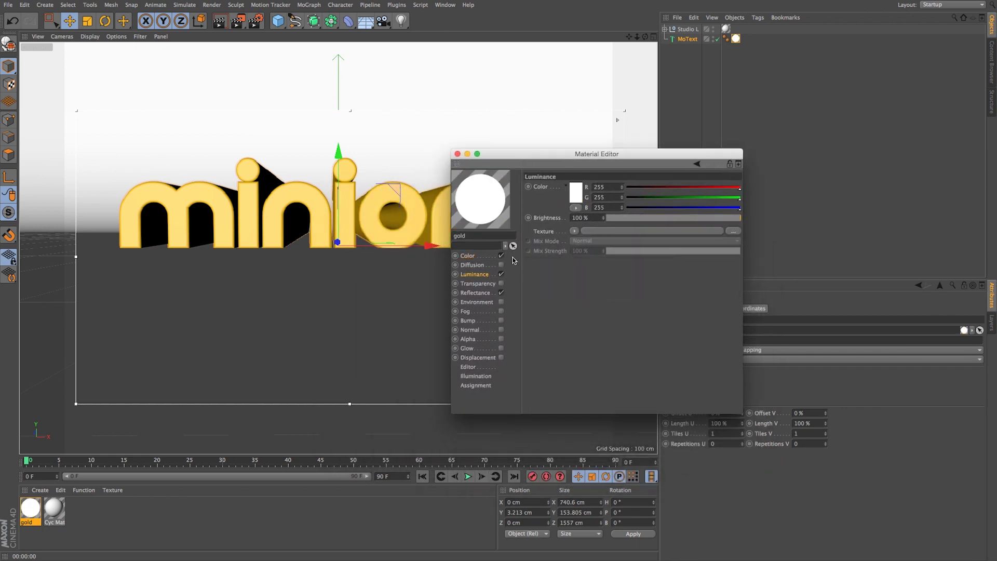
{"action": "left_click", "coordinate": [578, 197]}
{"action": "left_click", "coordinate": [558, 163]}
{"action": "left_click_drag", "start_coordinate": [558, 164], "coordinate": [554, 164]}
{"action": "left_click", "coordinate": [584, 232]}
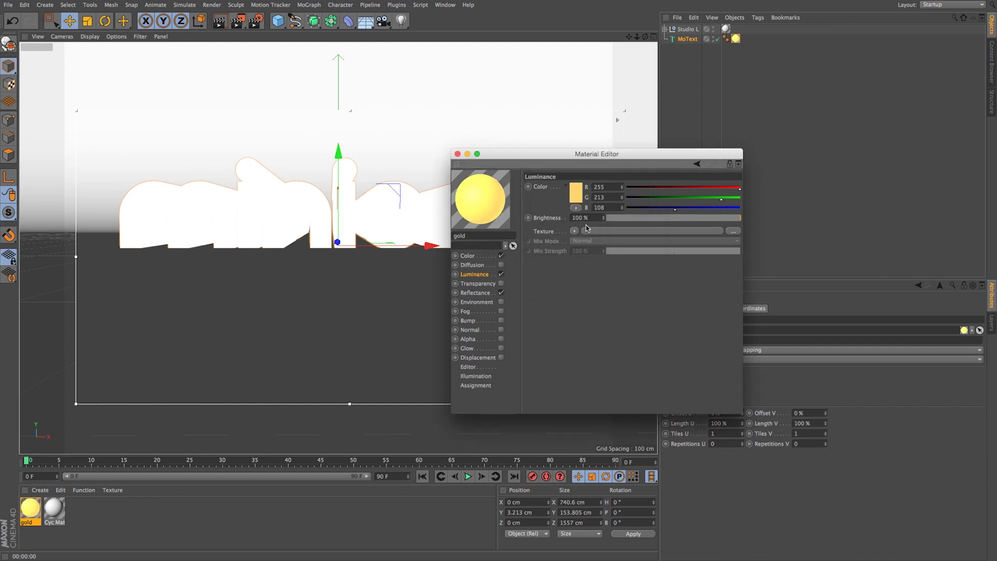
Step: Reduce the gold material's luminance brightness to 35 % and close the material editor
{"action": "double_click", "coordinate": [591, 219]}
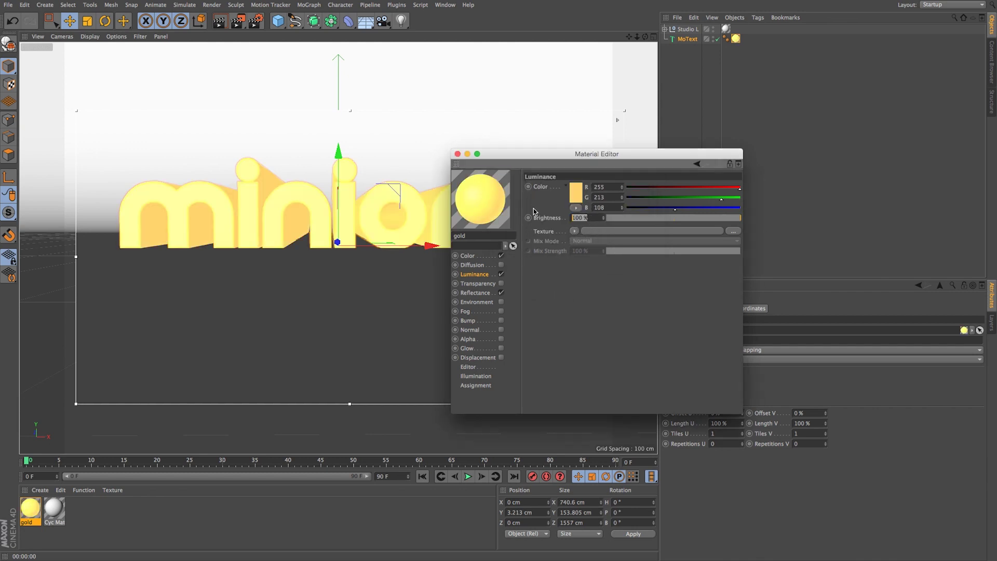
{"action": "type", "text": "25"}
{"action": "key", "text": "Return"}
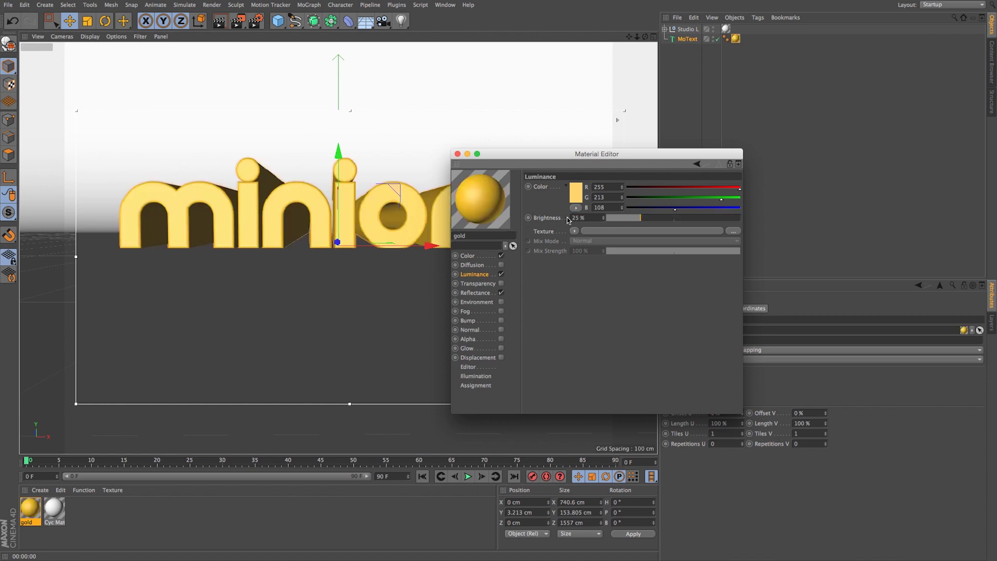
{"action": "left_click_drag", "start_coordinate": [570, 218], "coordinate": [548, 218]}
{"action": "key", "text": "Return"}
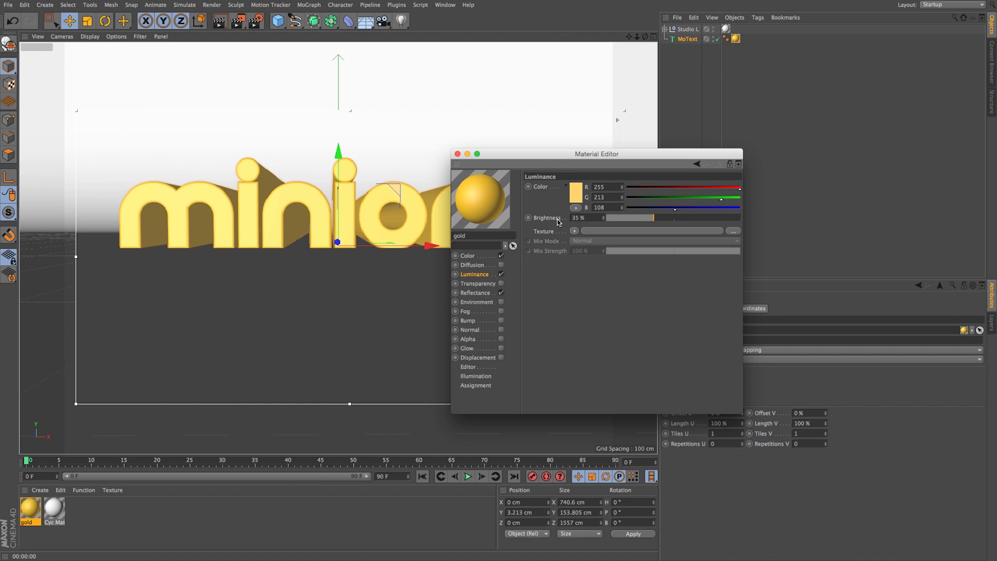
{"action": "key", "text": "Return"}
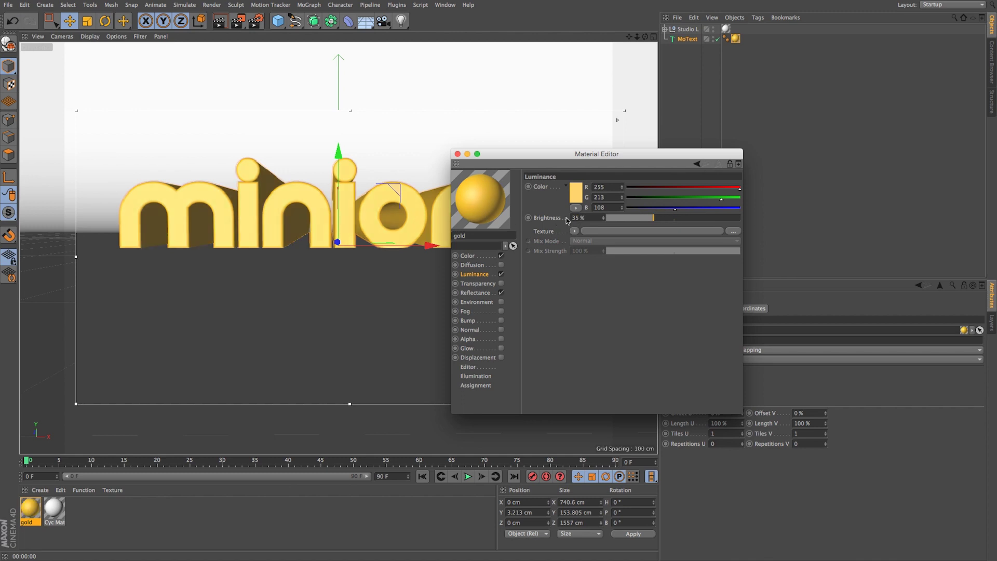
{"action": "left_click", "coordinate": [502, 274]}
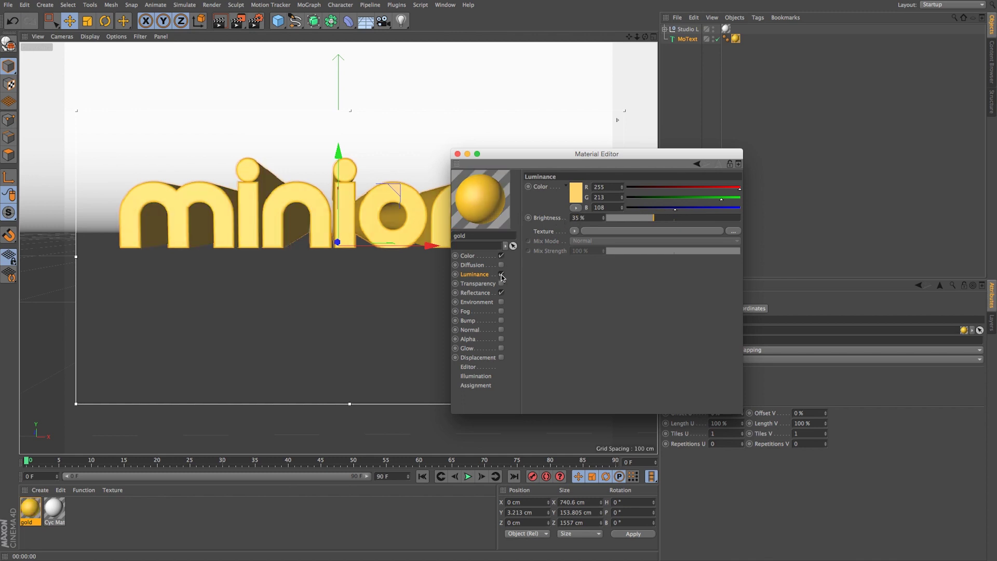
{"action": "left_click", "coordinate": [458, 154]}
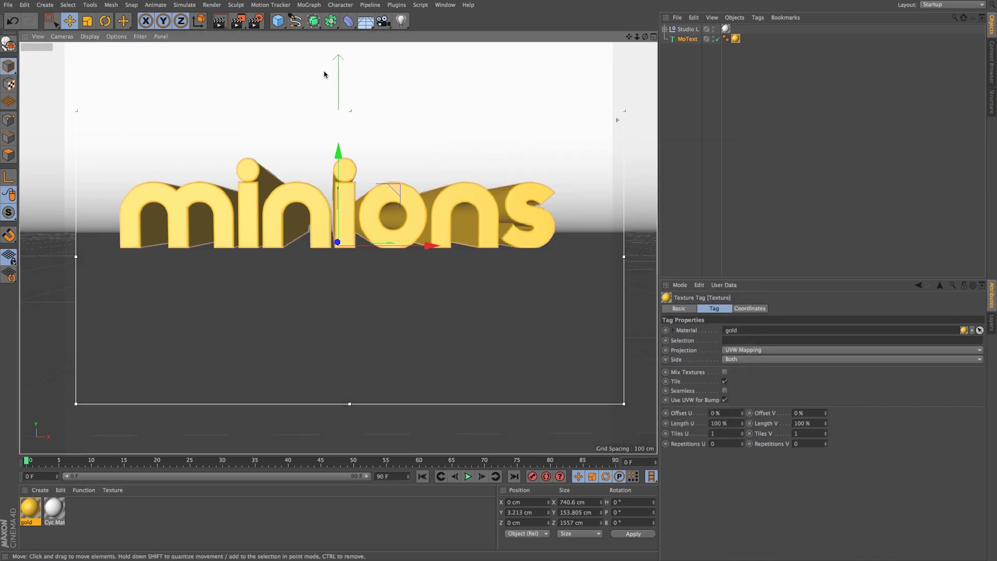
Step: Add an area light with Area shadows, placed about 661 cm up and 1357 cm in front of the text
{"action": "left_click", "coordinate": [401, 21]}
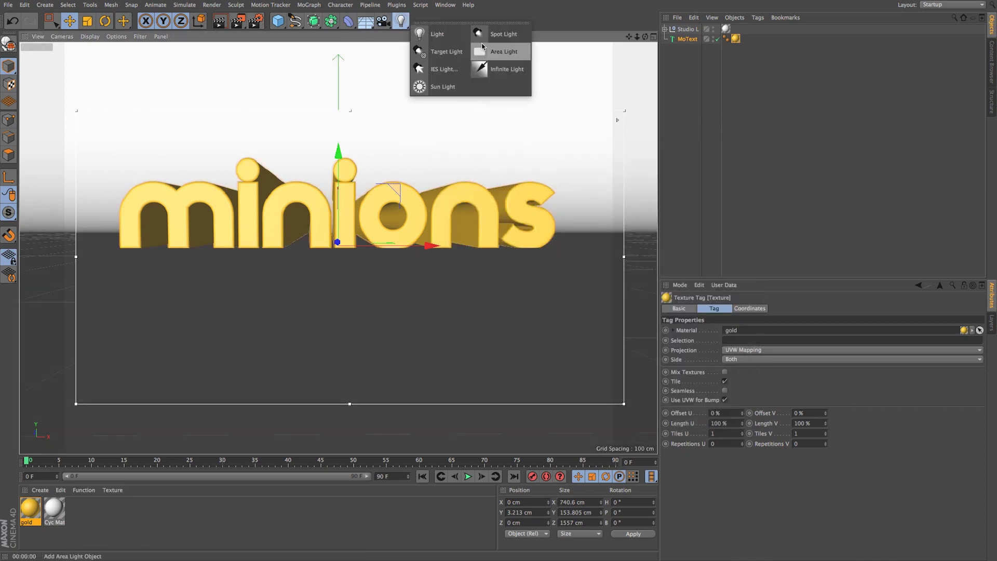
{"action": "left_click", "coordinate": [496, 49]}
{"action": "left_click", "coordinate": [654, 36]}
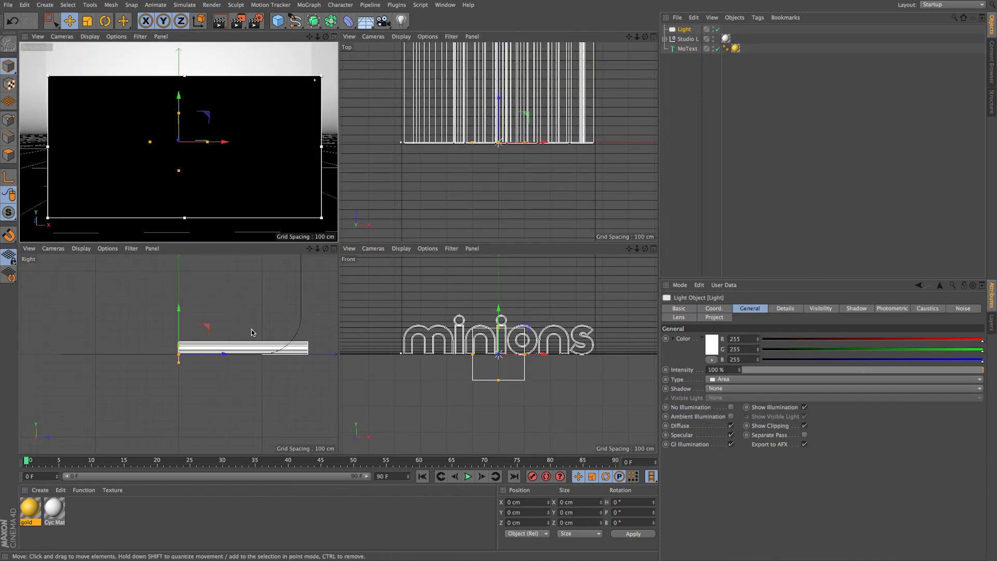
{"action": "left_click_drag", "start_coordinate": [214, 355], "coordinate": [65, 274]}
{"action": "key", "text": "F1"}
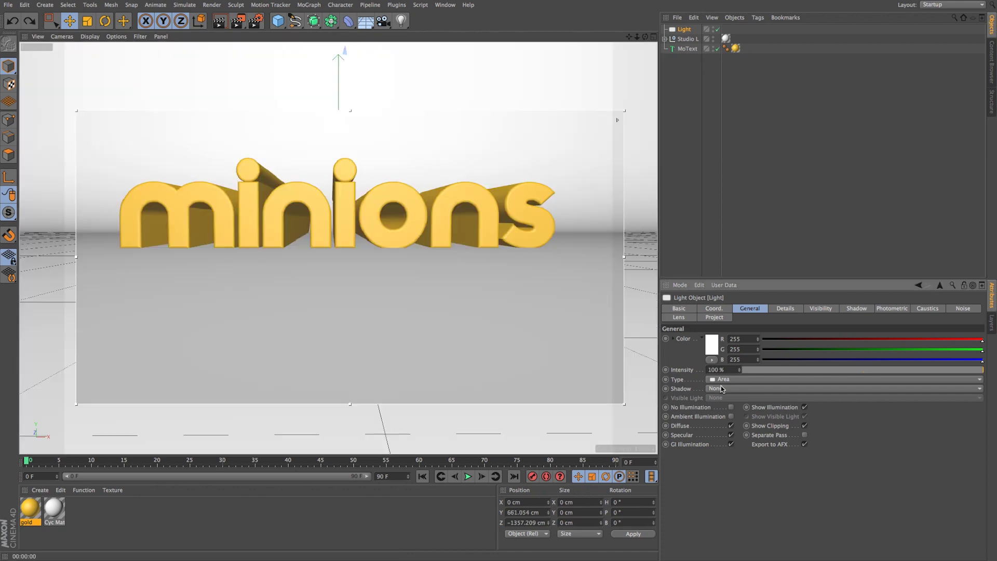
{"action": "left_click", "coordinate": [723, 388]}
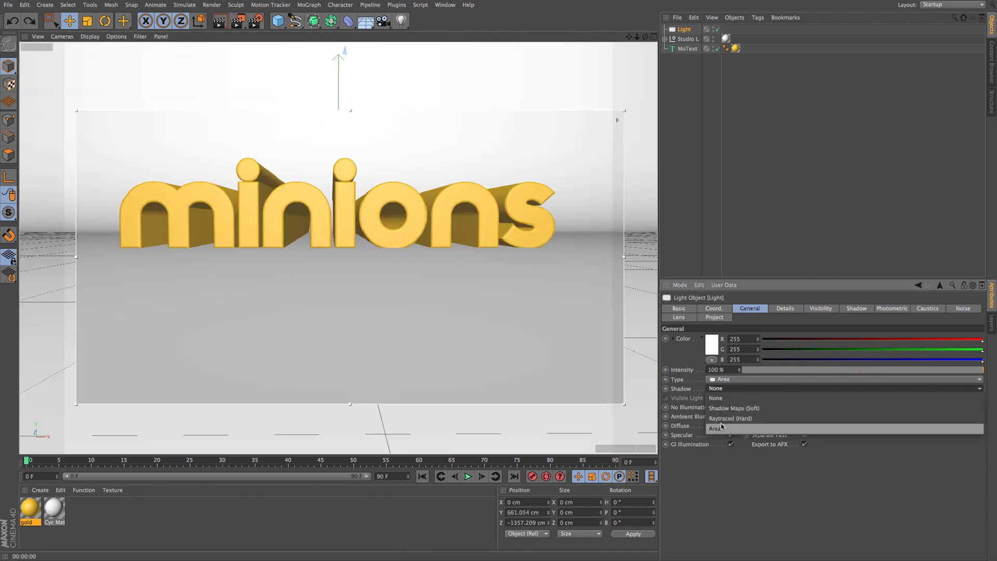
{"action": "left_click", "coordinate": [721, 427]}
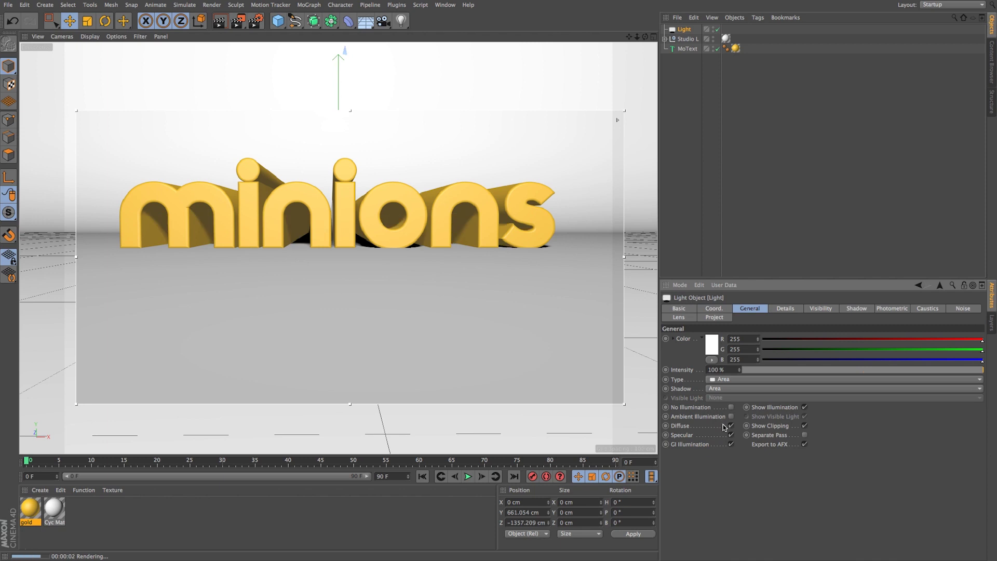
Step: Check the shadows in the earlier Minions_Title_01 render in the Picture Viewer and put the viewer away
{"action": "left_click", "coordinate": [445, 4]}
{"action": "left_click", "coordinate": [491, 166]}
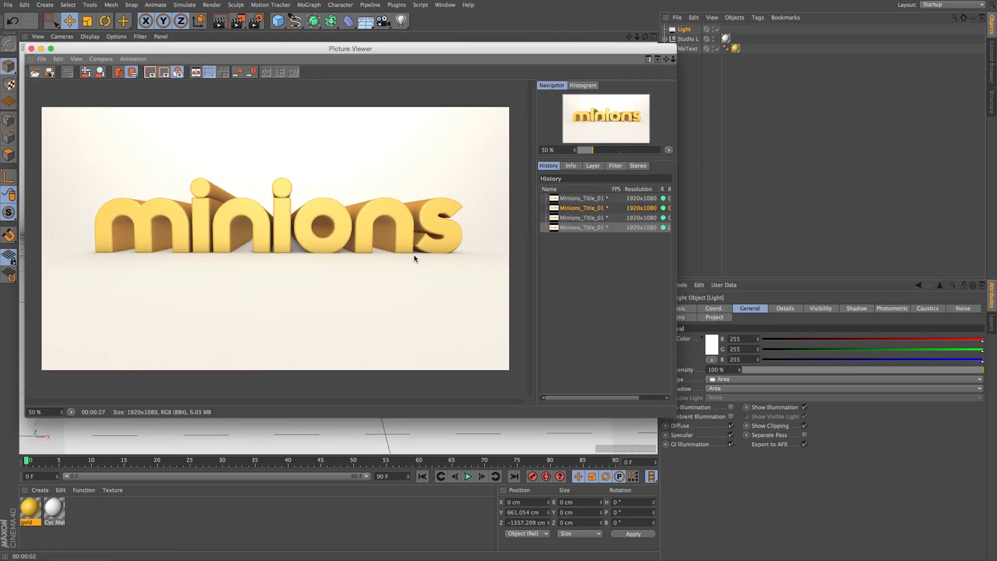
{"action": "left_click", "coordinate": [42, 49]}
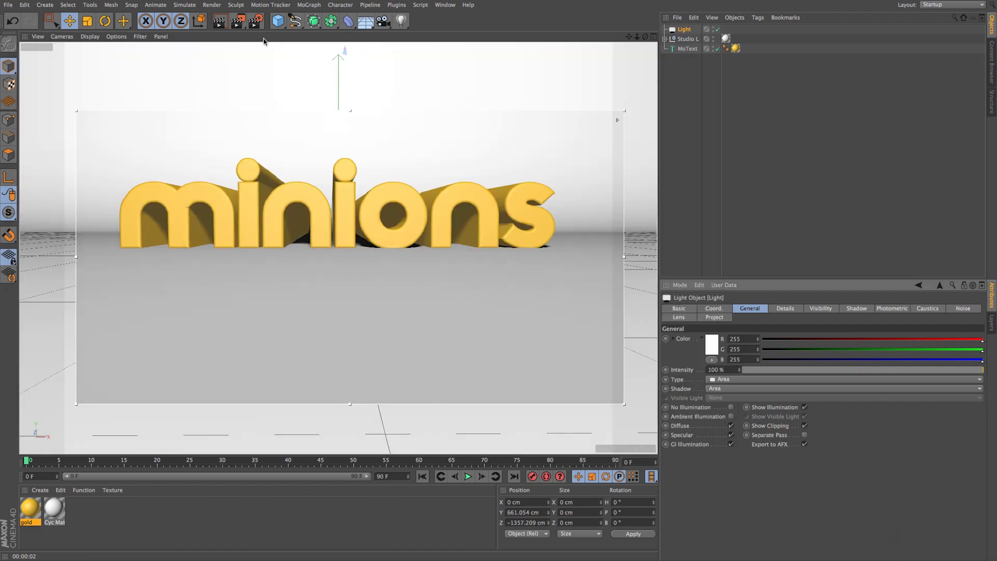
Step: Add a Compositing tag to the Studio L backdrop and turn off Receive Shadows
{"action": "right_click", "coordinate": [686, 41]}
{"action": "mouse_move", "coordinate": [702, 48]}
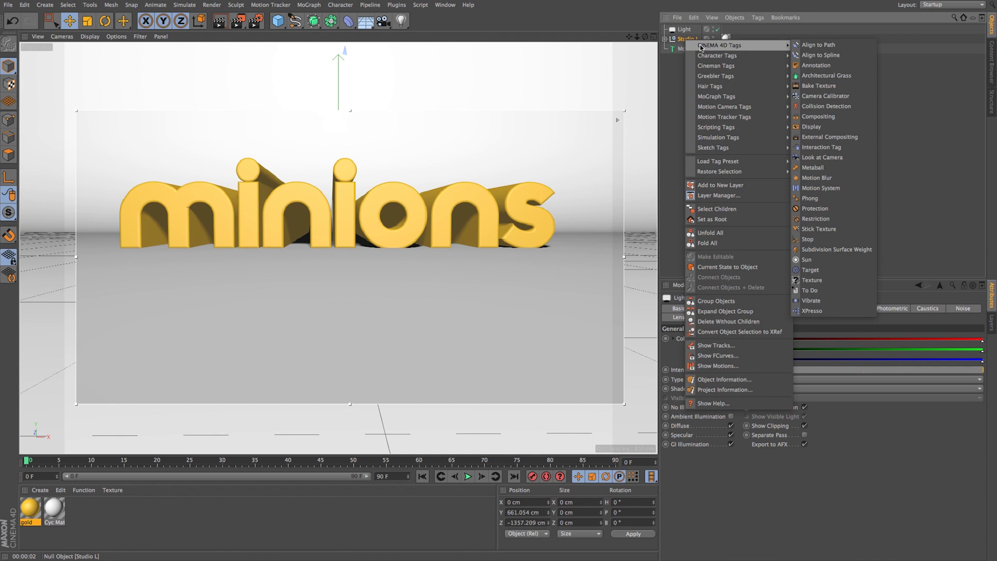
{"action": "left_click", "coordinate": [823, 116]}
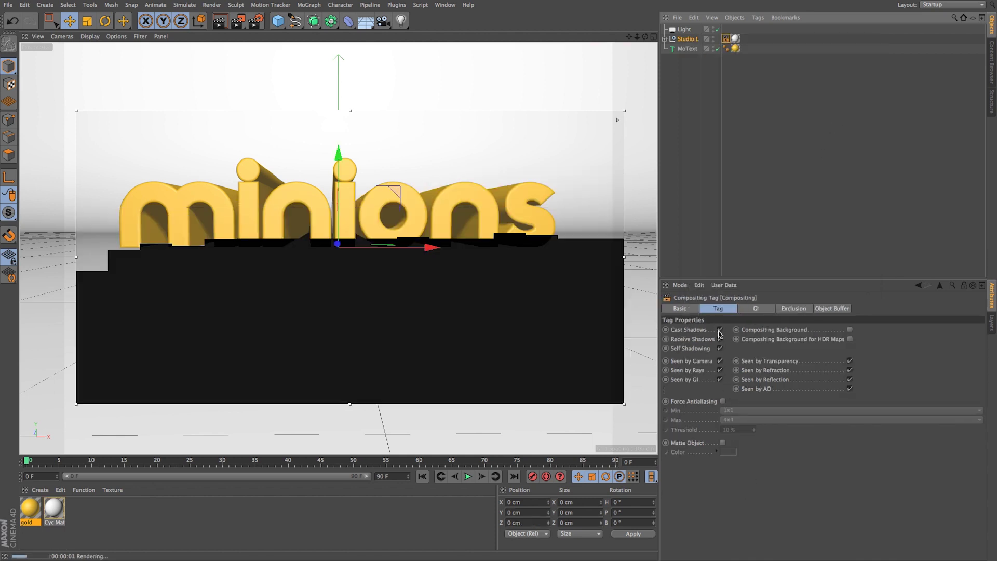
{"action": "left_click", "coordinate": [720, 339]}
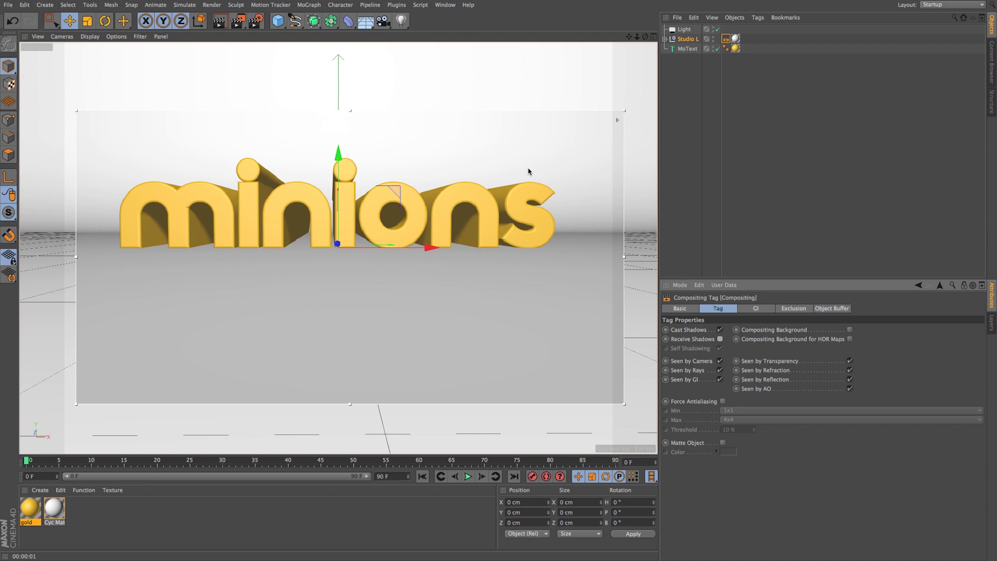
Step: Add the Ambient Occlusion effect in the render settings and uncover the text preview
{"action": "left_click", "coordinate": [255, 23]}
{"action": "left_click_drag", "start_coordinate": [460, 103], "coordinate": [555, 122]}
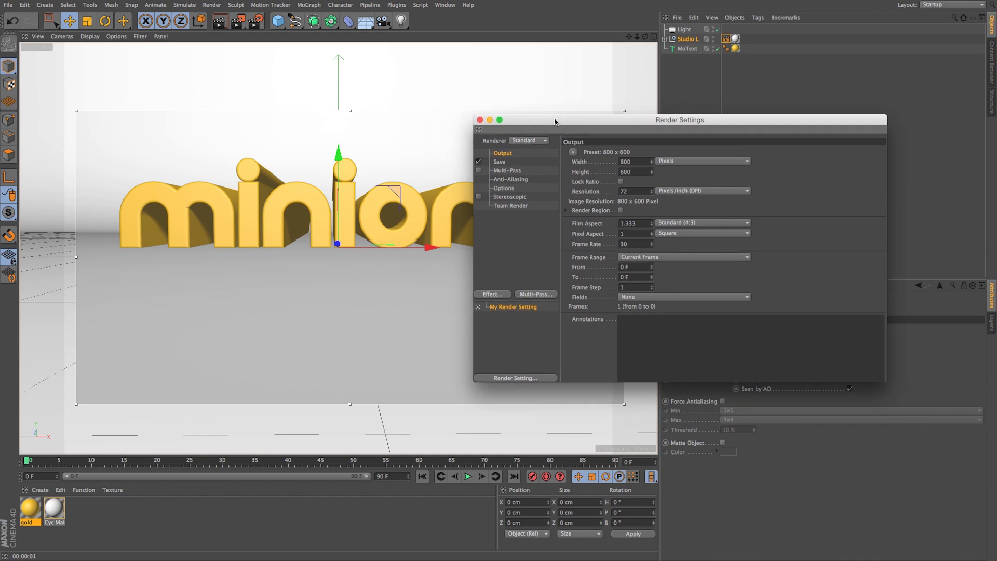
{"action": "left_click", "coordinate": [494, 293]}
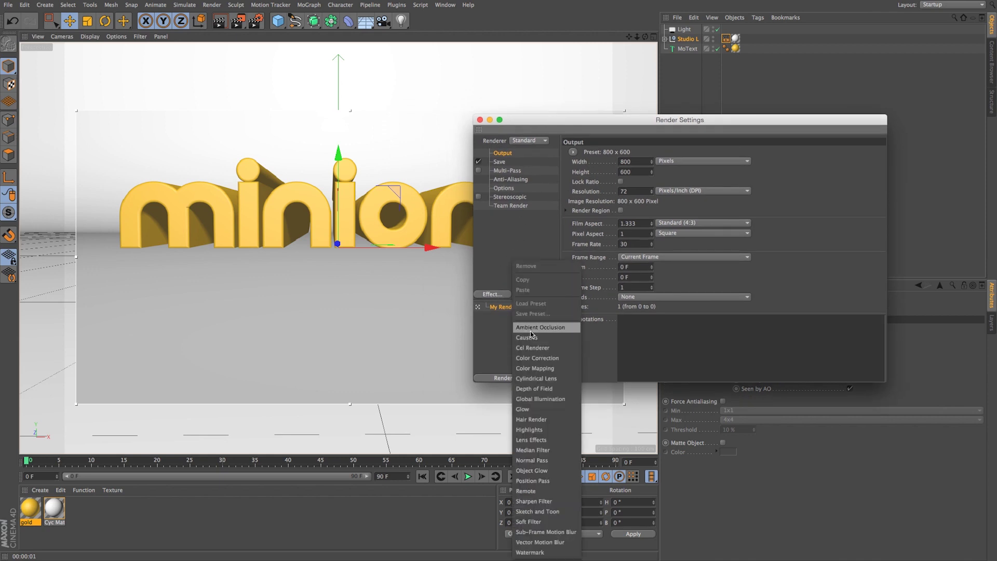
{"action": "left_click", "coordinate": [541, 328]}
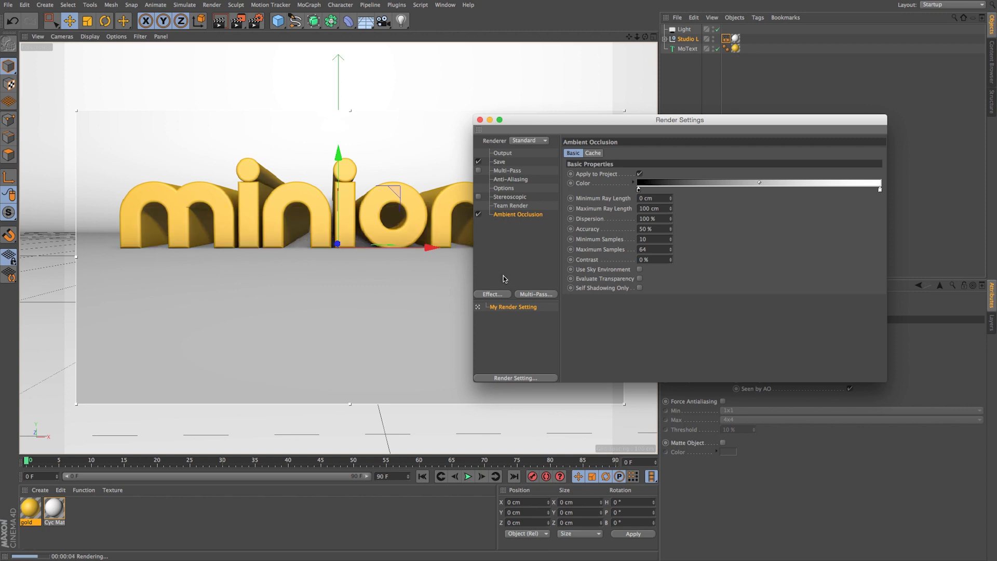
{"action": "left_click_drag", "start_coordinate": [546, 135], "coordinate": [633, 203]}
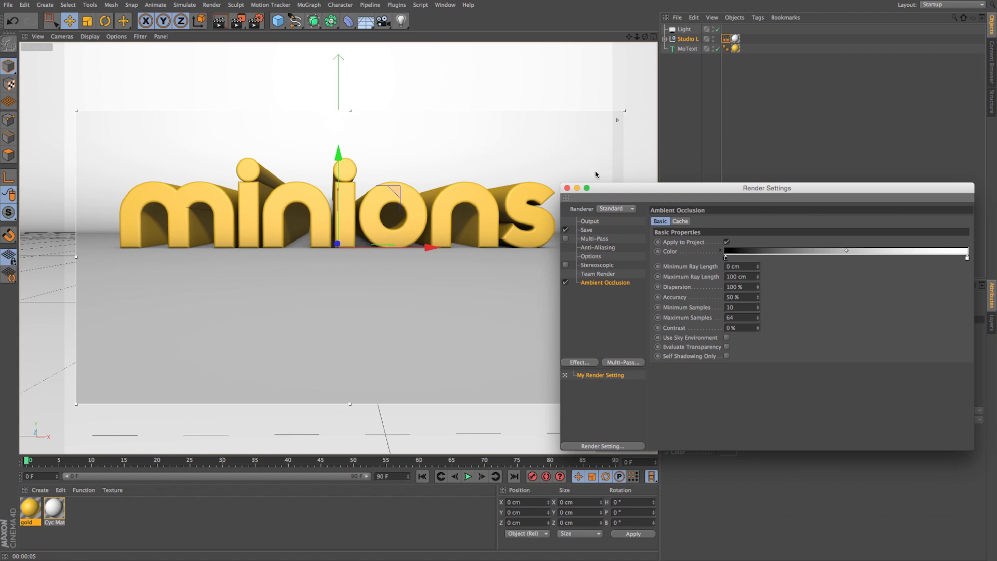
Step: Switch the renderer from Standard to Physical in the render settings
{"action": "left_click_drag", "start_coordinate": [617, 192], "coordinate": [567, 126]}
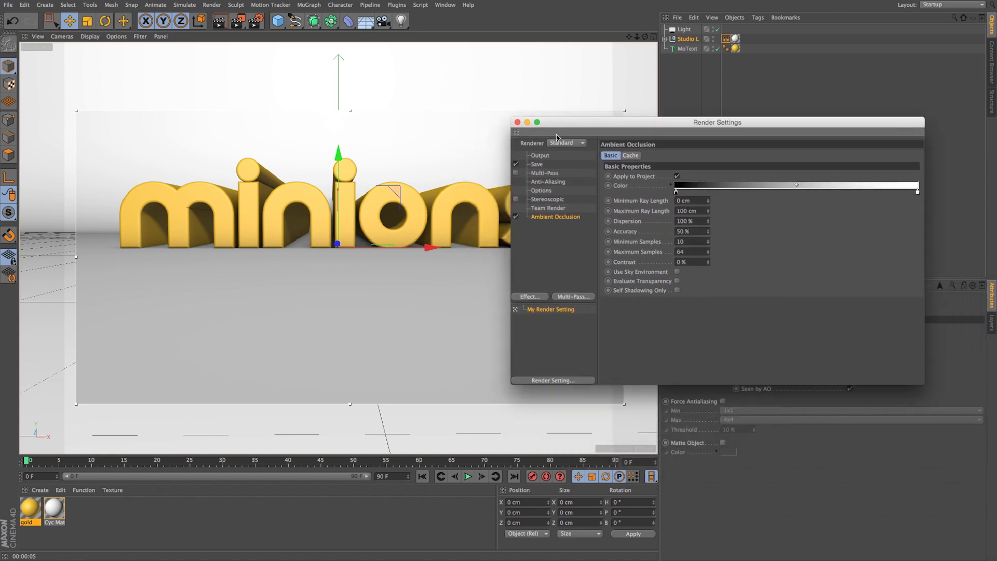
{"action": "left_click_drag", "start_coordinate": [573, 125], "coordinate": [541, 108]}
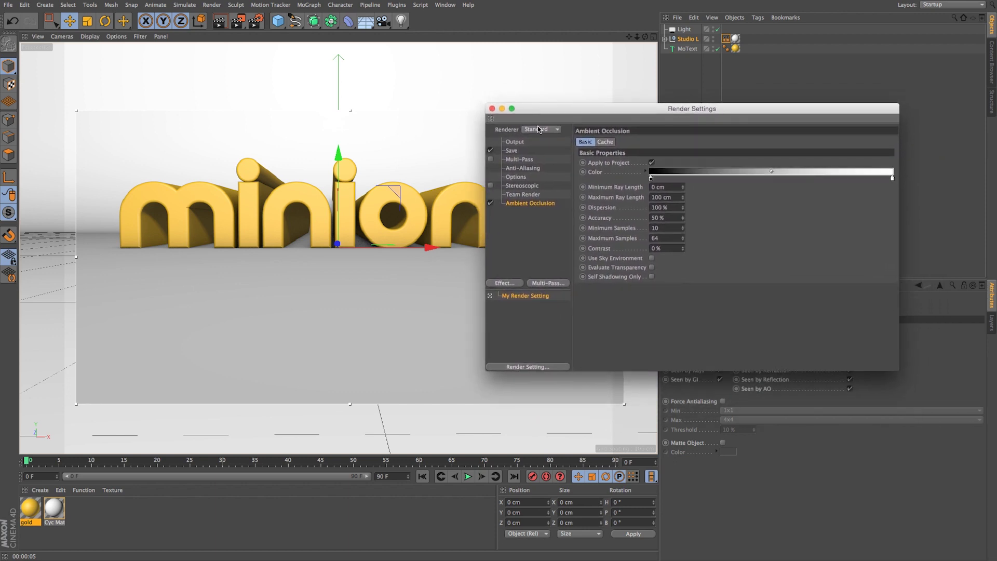
{"action": "left_click", "coordinate": [541, 129]}
{"action": "left_click", "coordinate": [538, 150]}
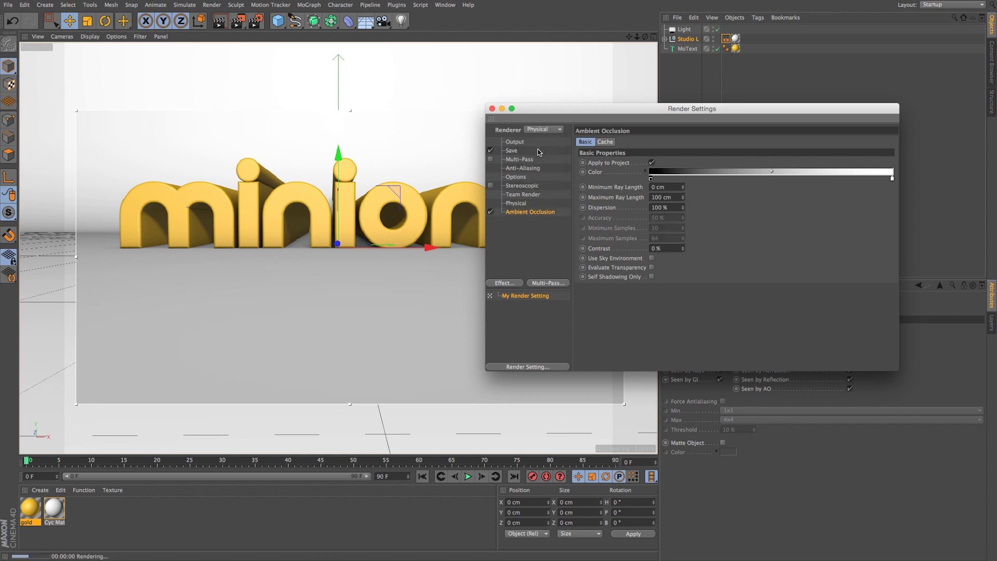
Step: Change the dark end of the Ambient Occlusion colour gradient to a dark blue of RGB 0, 11, 37
{"action": "left_click_drag", "start_coordinate": [541, 114], "coordinate": [625, 176]}
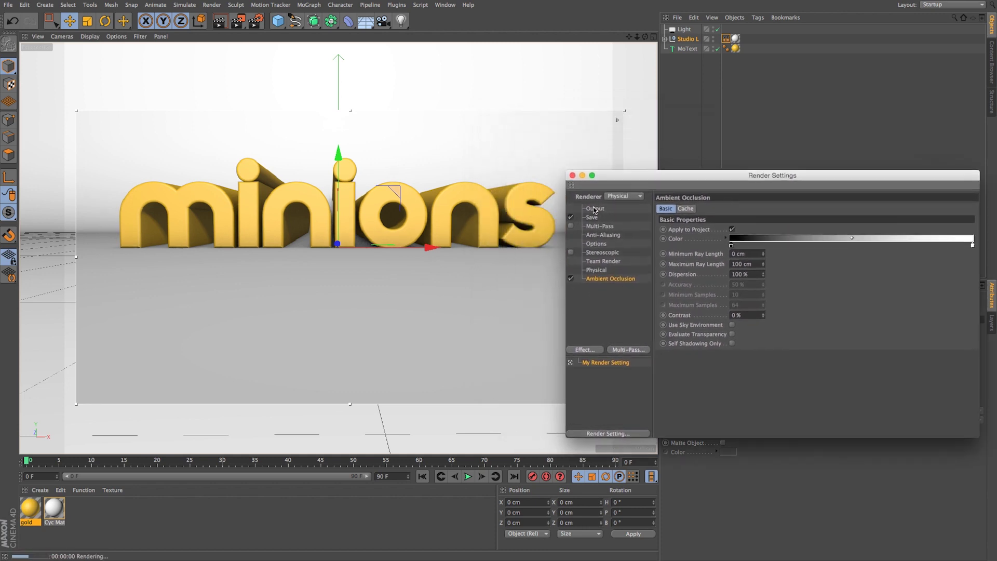
{"action": "double_click", "coordinate": [731, 245]}
{"action": "left_click_drag", "start_coordinate": [734, 217], "coordinate": [768, 215]}
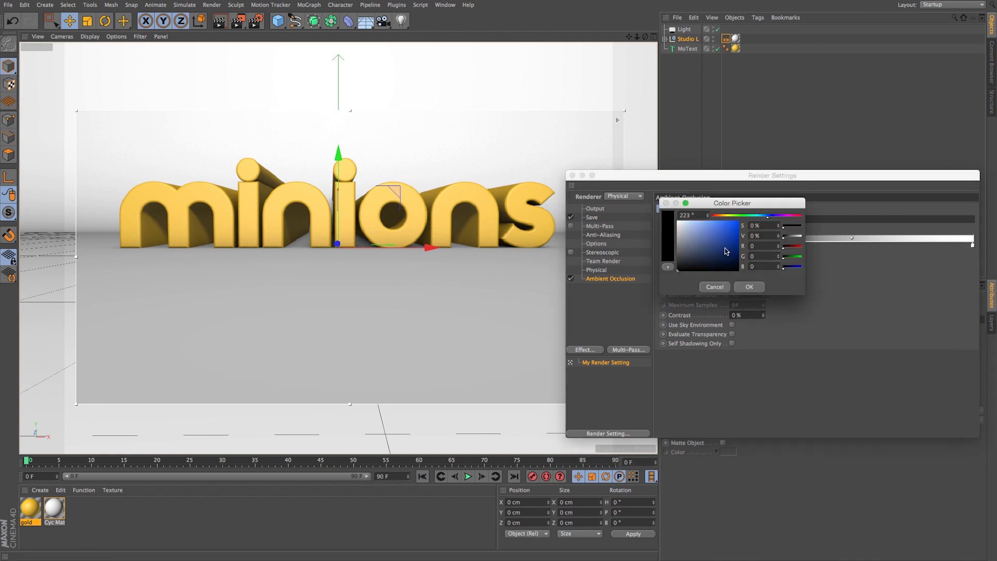
{"action": "left_click_drag", "start_coordinate": [722, 262], "coordinate": [738, 264]}
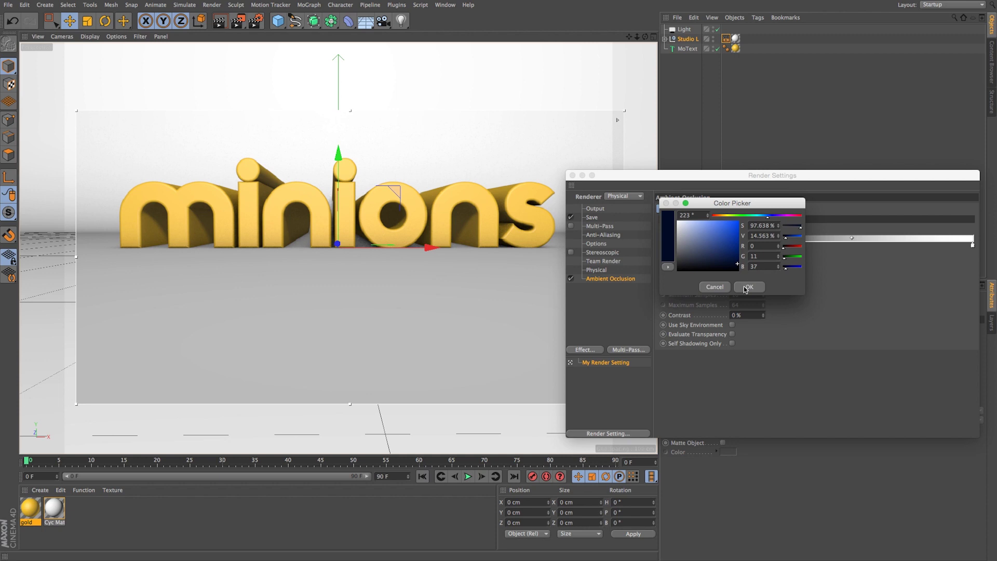
{"action": "left_click", "coordinate": [750, 287]}
Step: Set the Ambient Occlusion Maximum Ray Length to 75 cm and enlarge the interactive render region around the text
{"action": "double_click", "coordinate": [753, 265]}
{"action": "type", "text": "75"}
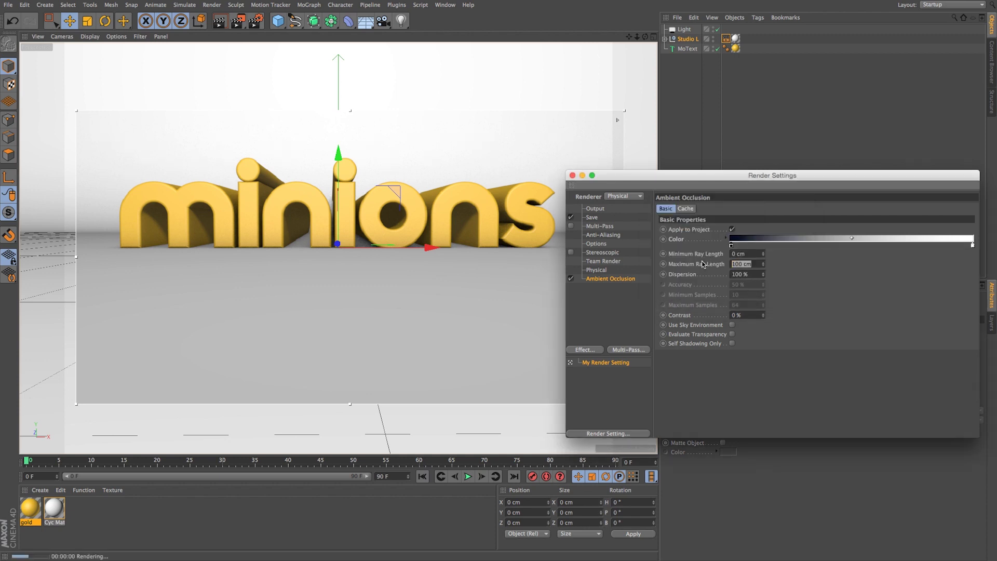
{"action": "key", "text": "Return"}
{"action": "key", "text": "super+r"}
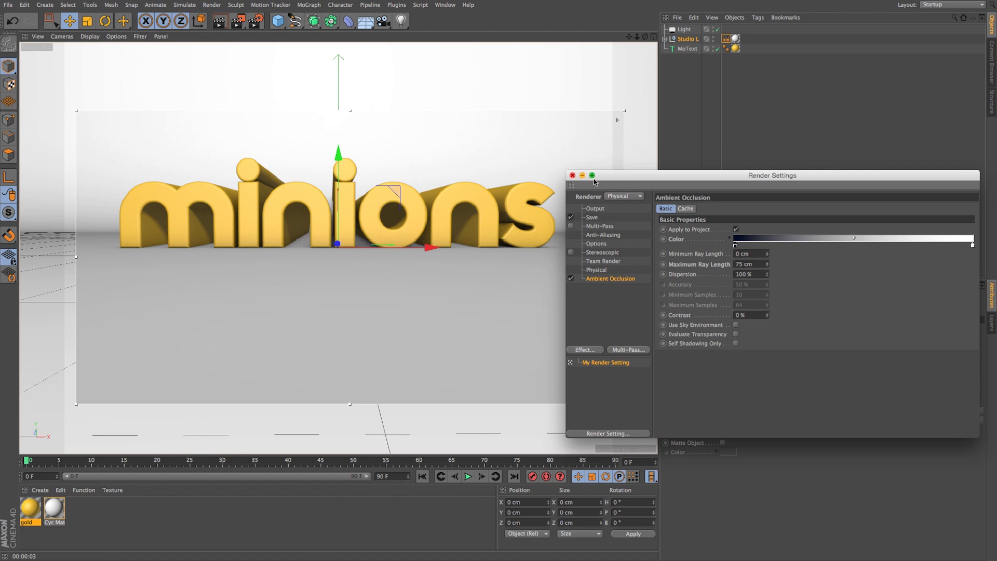
{"action": "left_click", "coordinate": [572, 176]}
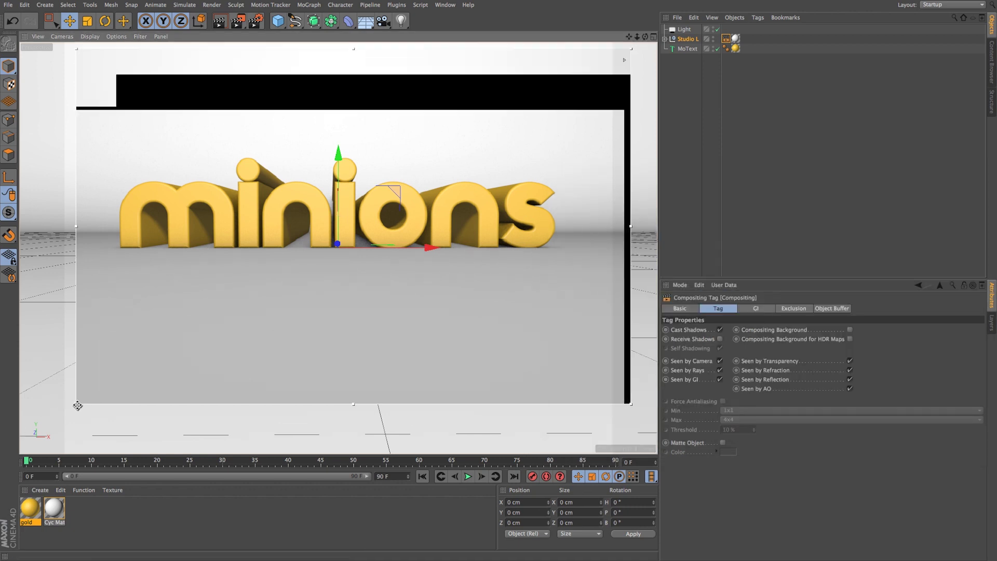
{"action": "left_click_drag", "start_coordinate": [76, 403], "coordinate": [43, 438]}
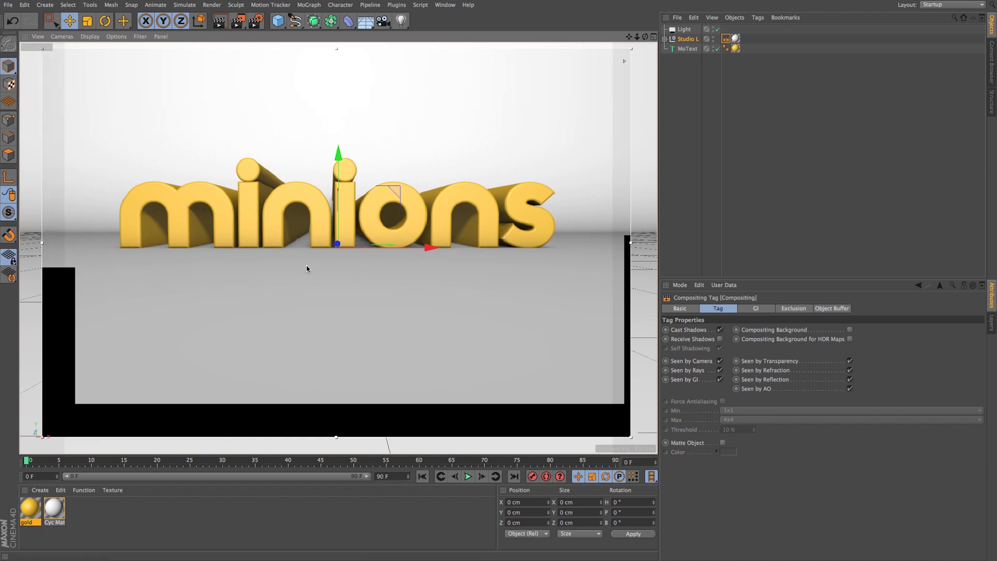
Step: Enable Luminance on the Cyc Material of the backdrop and set its brightness to 50%
{"action": "double_click", "coordinate": [54, 507]}
{"action": "left_click_drag", "start_coordinate": [210, 65], "coordinate": [533, 192]}
{"action": "left_click", "coordinate": [504, 312]}
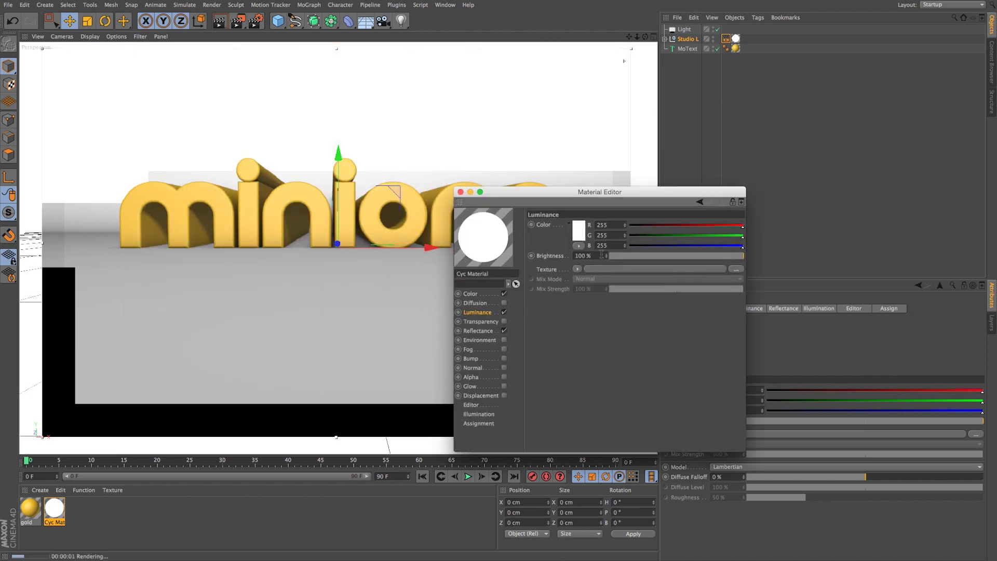
{"action": "double_click", "coordinate": [581, 255]}
{"action": "left_click_drag", "start_coordinate": [526, 196], "coordinate": [527, 198]}
{"action": "type", "text": "50"}
{"action": "key", "text": "Return"}
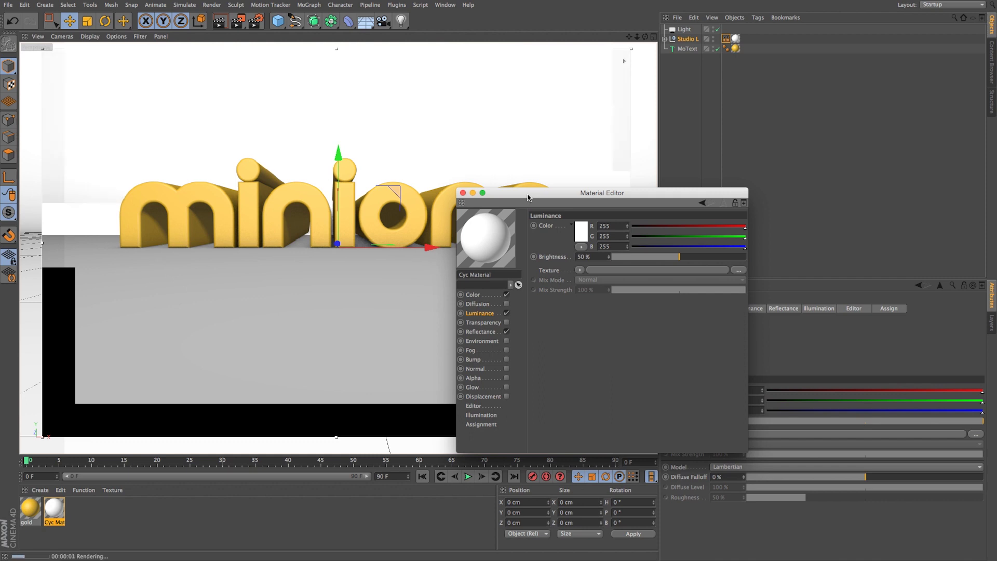
{"action": "left_click", "coordinate": [462, 193]}
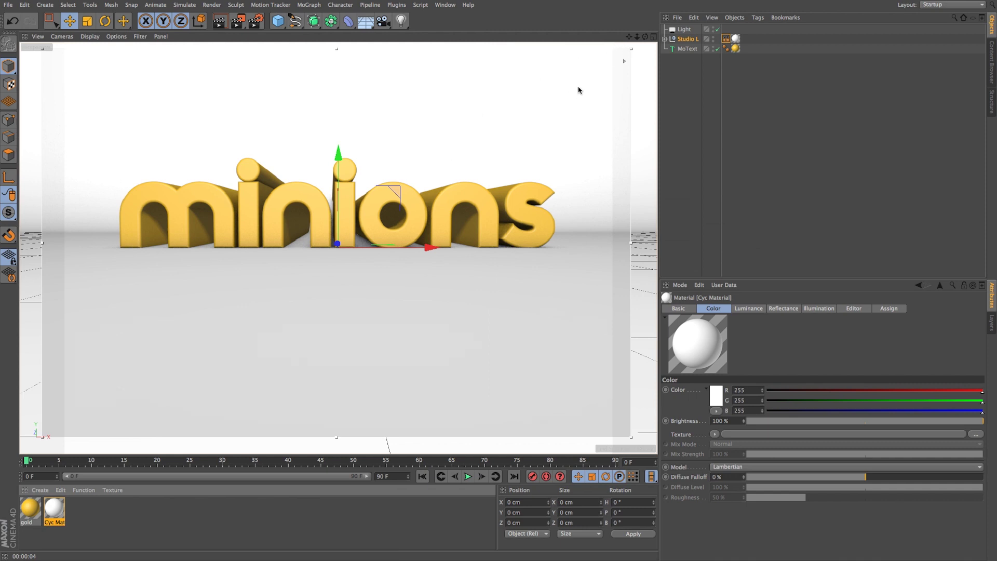
Step: Review the gold material's luminance and the Ambient Occlusion settings against the rendered letters
{"action": "double_click", "coordinate": [28, 509]}
{"action": "left_click_drag", "start_coordinate": [256, 68], "coordinate": [494, 141]}
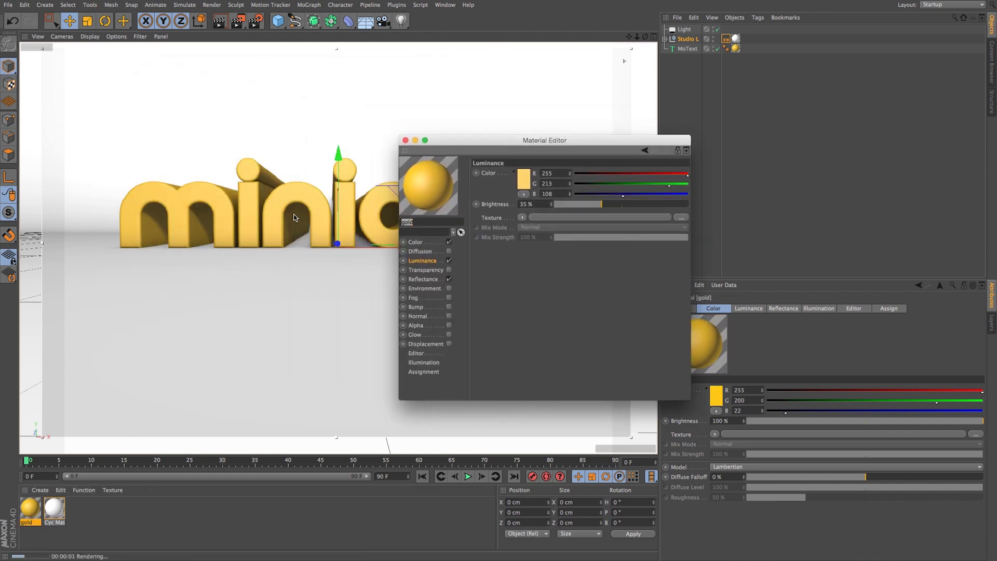
{"action": "left_click_drag", "start_coordinate": [476, 142], "coordinate": [531, 143]}
{"action": "left_click", "coordinate": [257, 21]}
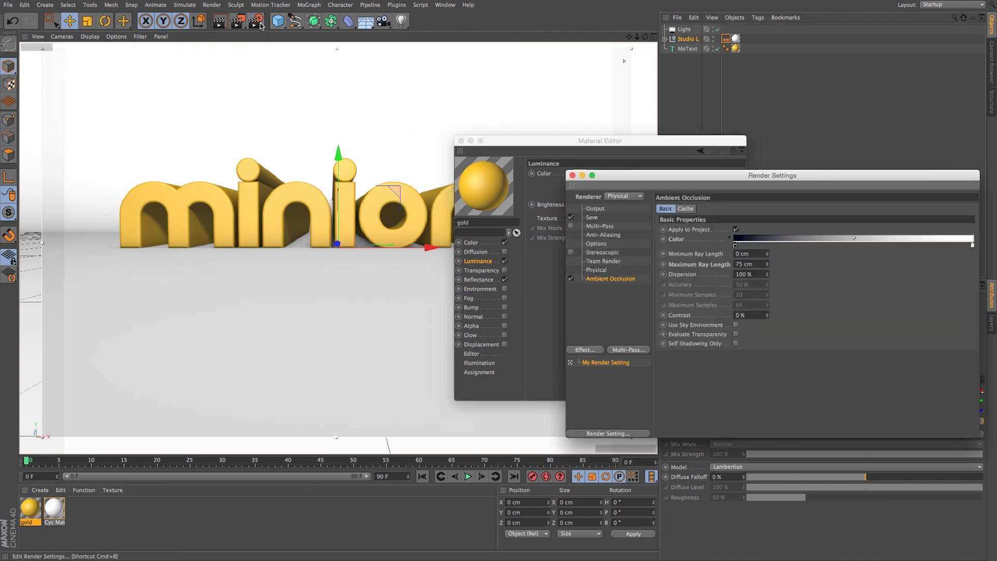
{"action": "left_click_drag", "start_coordinate": [588, 176], "coordinate": [487, 166]}
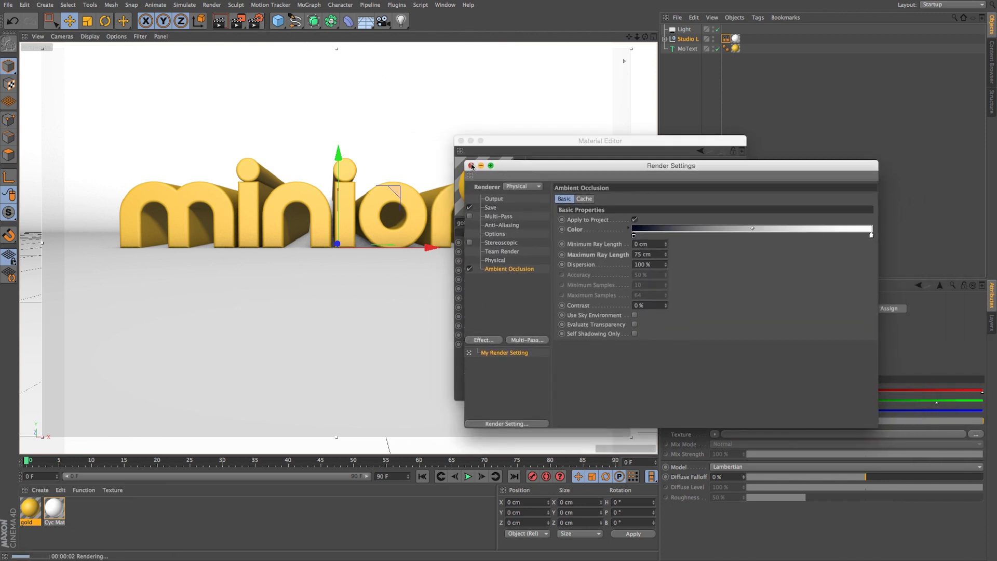
{"action": "left_click", "coordinate": [471, 166]}
{"action": "left_click_drag", "start_coordinate": [571, 140], "coordinate": [603, 134]}
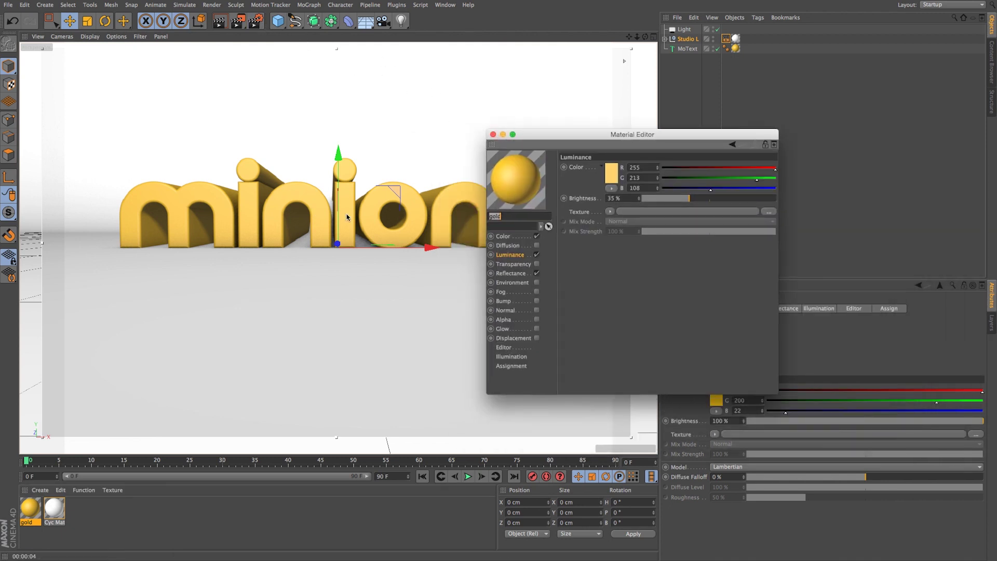
{"action": "left_click_drag", "start_coordinate": [543, 137], "coordinate": [567, 121]}
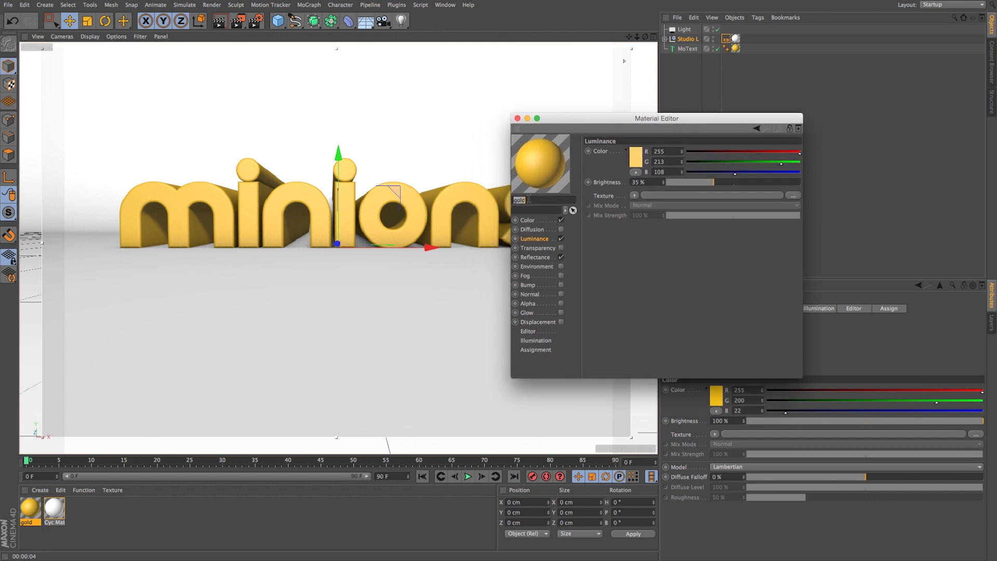
{"action": "left_click_drag", "start_coordinate": [565, 119], "coordinate": [527, 119]}
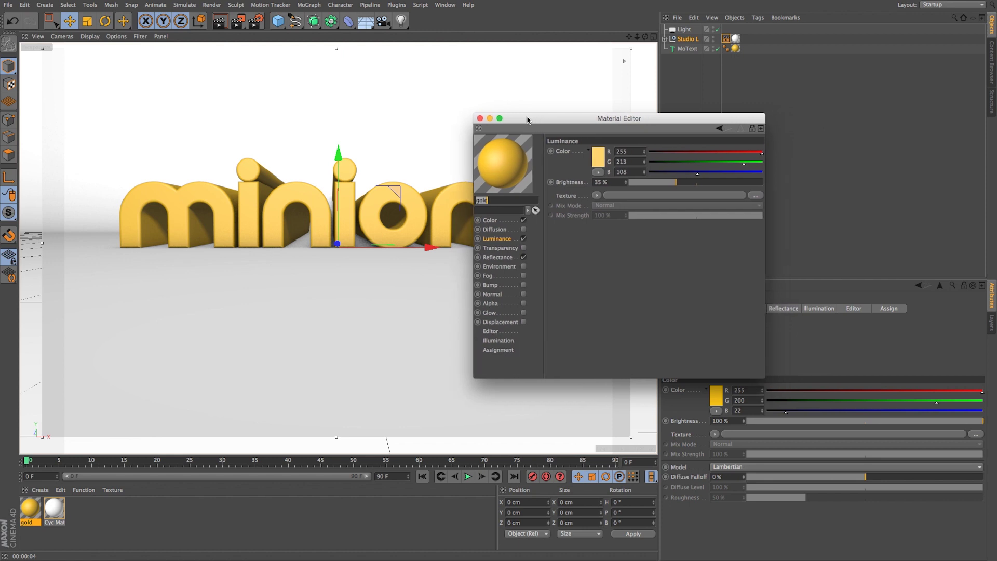
{"action": "left_click", "coordinate": [481, 118]}
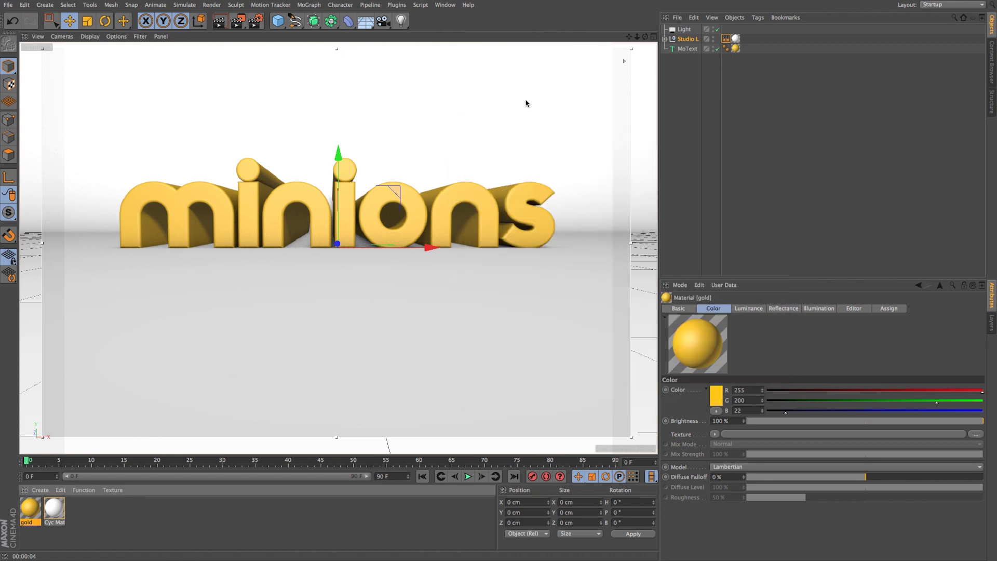
Step: Restrict the gold texture tag on the MoText object to the front cap selection C1
{"action": "left_click", "coordinate": [736, 48]}
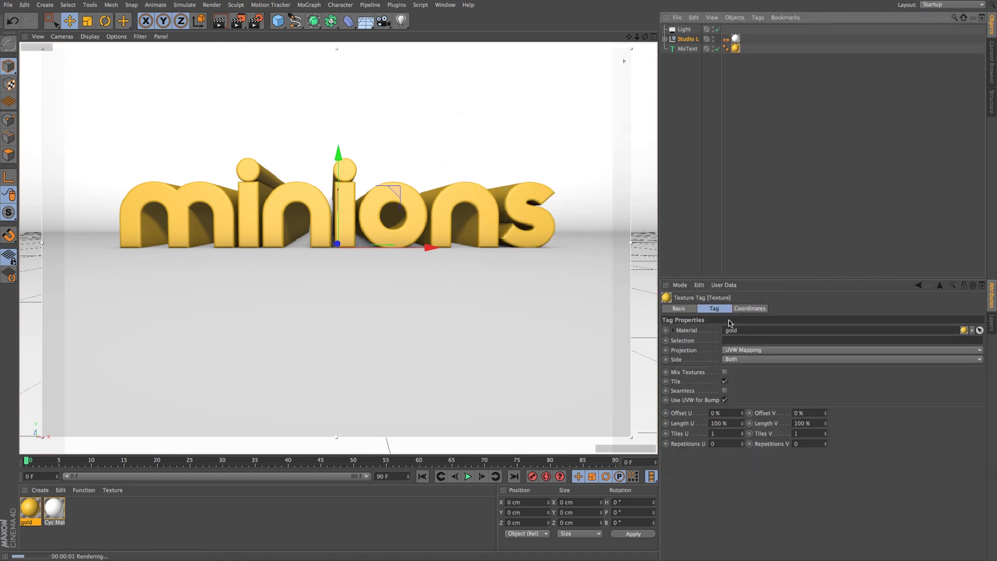
{"action": "left_click", "coordinate": [738, 340]}
{"action": "type", "text": "C"}
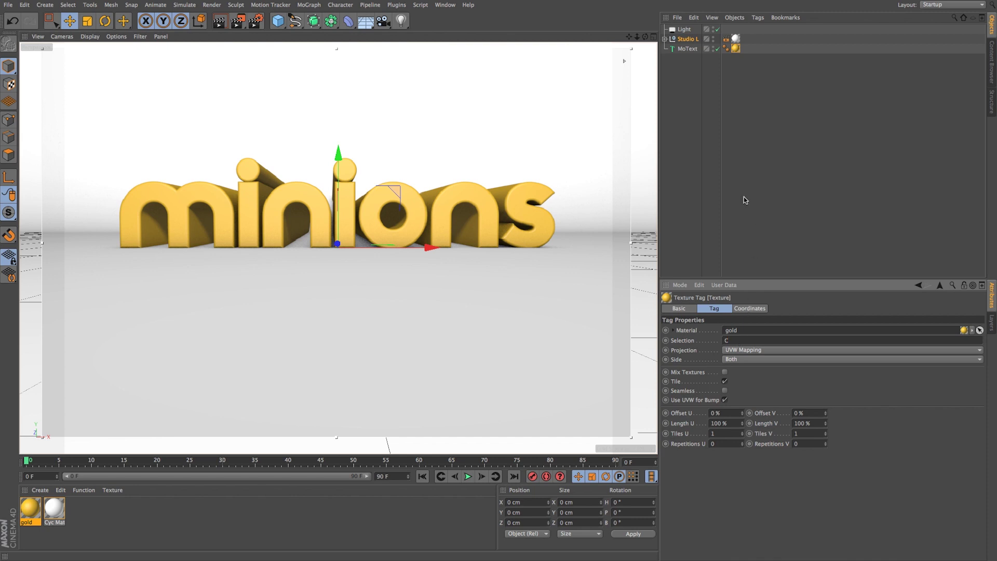
{"action": "type", "text": "1"}
{"action": "left_click", "coordinate": [734, 204]}
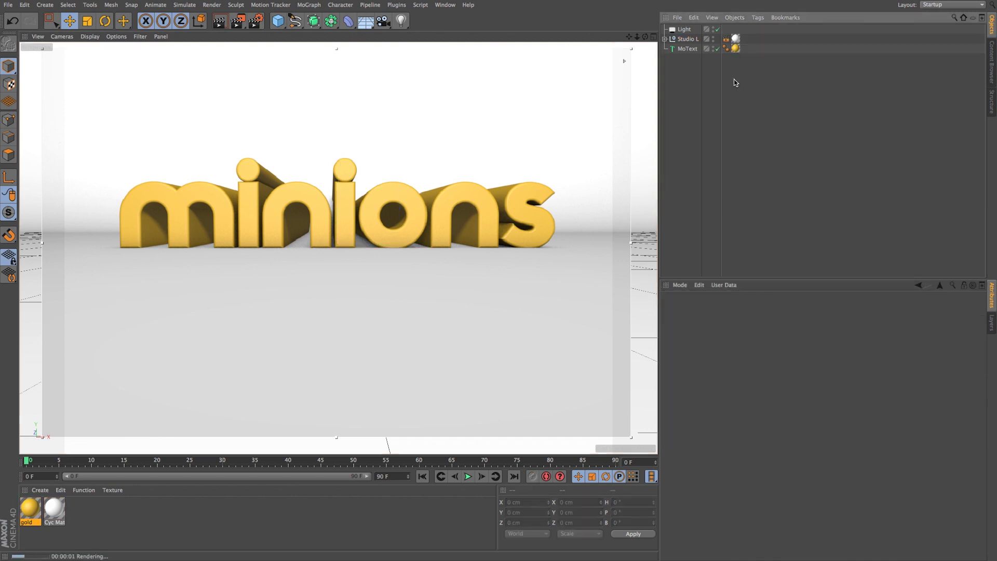
Step: Duplicate the gold texture tag on the MoText object and restrict the copy to the rounding selection R1
{"action": "left_click", "coordinate": [736, 48]}
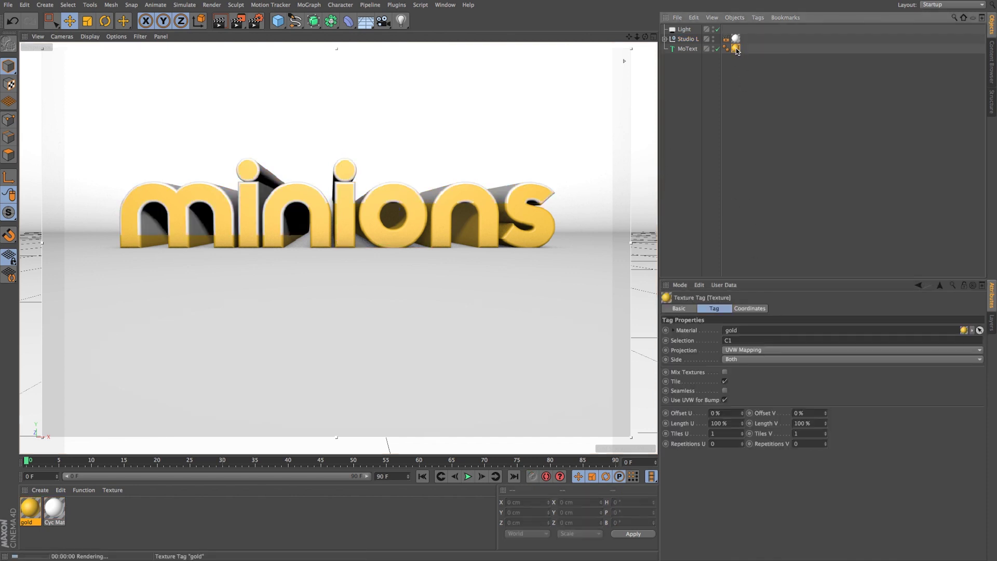
{"action": "left_click_drag", "start_coordinate": [736, 48], "coordinate": [746, 48], "text": "ctrl"}
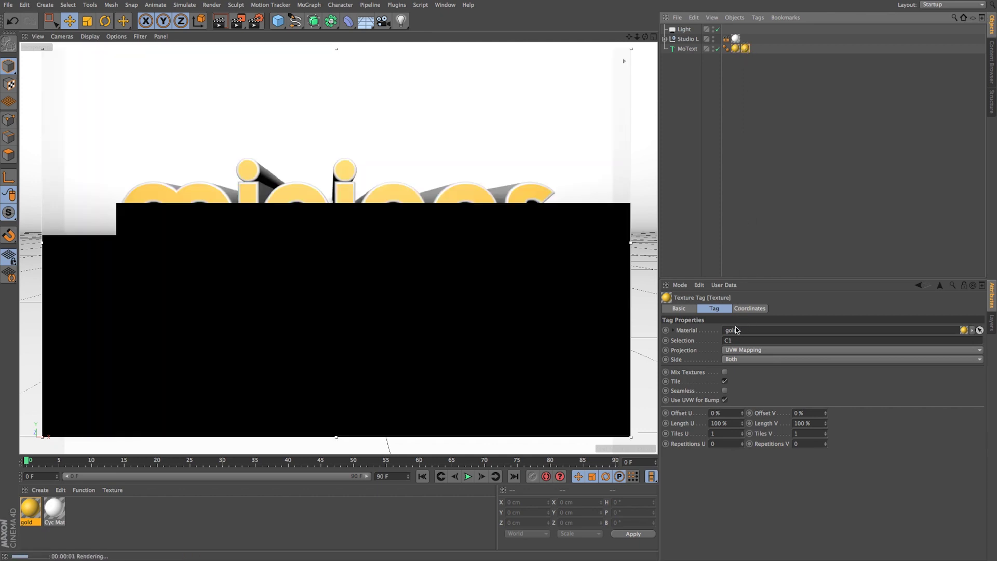
{"action": "double_click", "coordinate": [728, 341]}
{"action": "type", "text": "R1"}
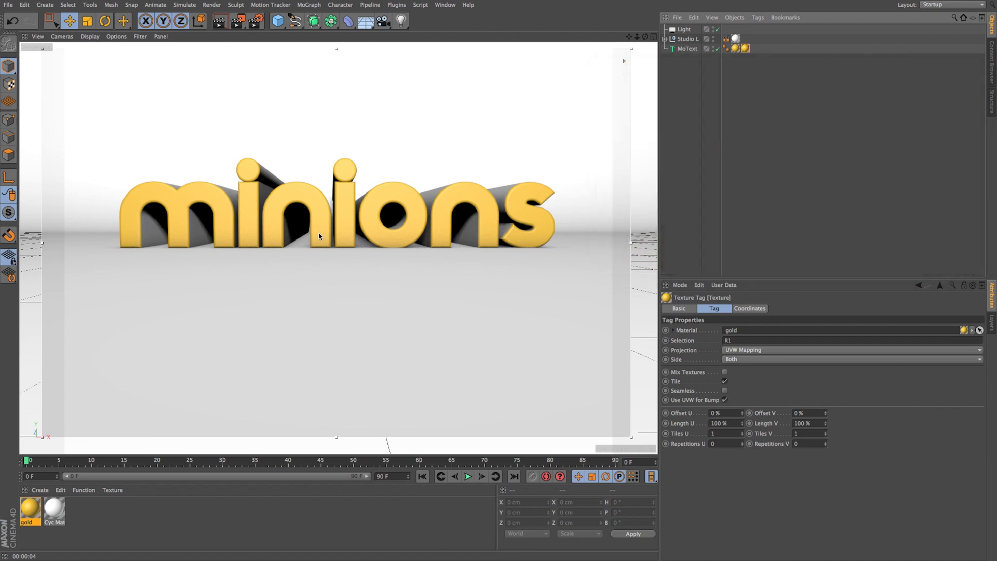
Step: Duplicate the gold material and name the copy "orange"
{"action": "left_click_drag", "start_coordinate": [36, 523], "coordinate": [56, 509], "text": "ctrl"}
{"action": "double_click", "coordinate": [57, 506]}
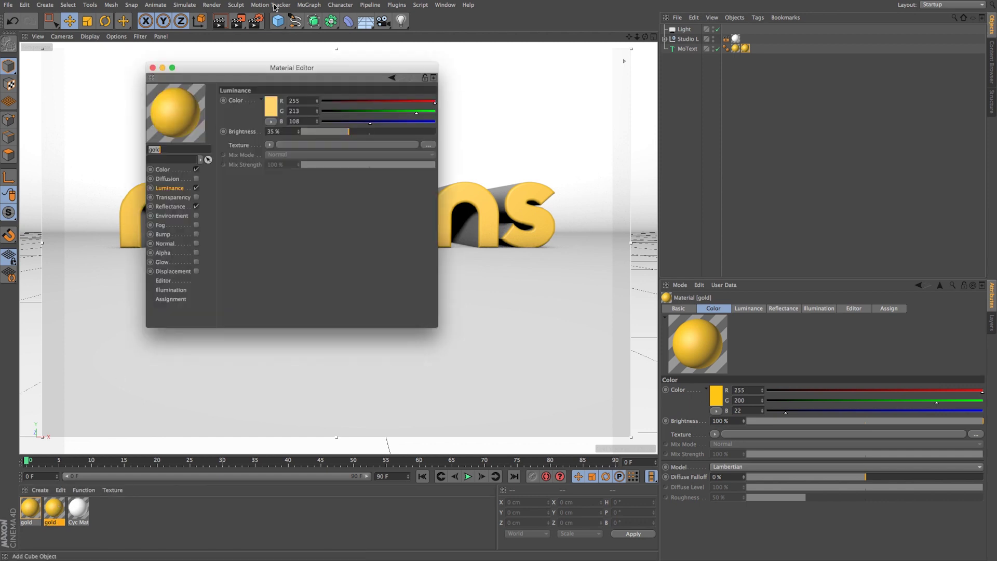
{"action": "left_click_drag", "start_coordinate": [191, 65], "coordinate": [302, 201]}
{"action": "type", "text": "orange"}
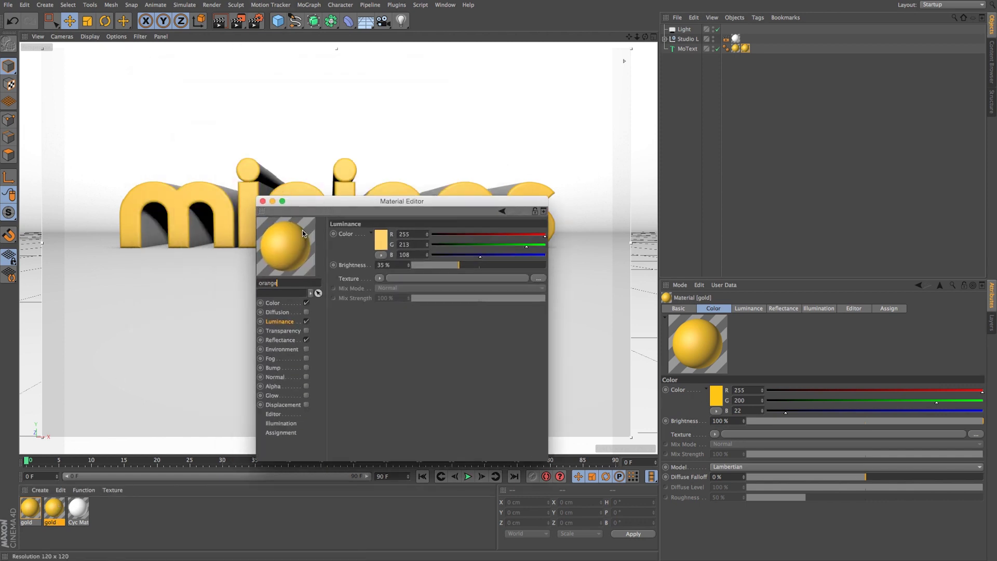
Step: Set the orange material's colour to RGB 255, 173, 22 and its luminance colour to RGB 255, 193, 108
{"action": "left_click", "coordinate": [273, 303]}
{"action": "left_click", "coordinate": [384, 241]}
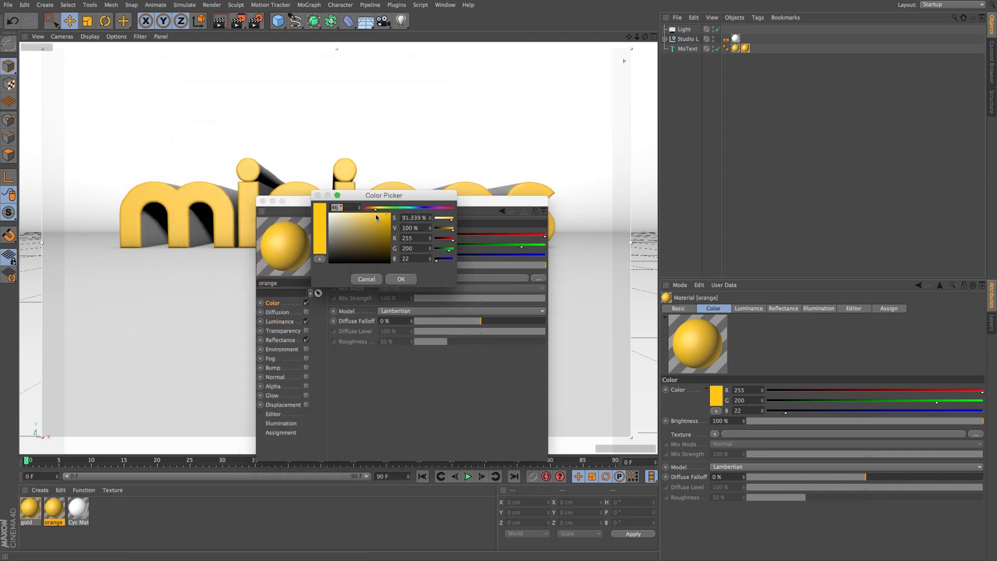
{"action": "left_click", "coordinate": [376, 210]}
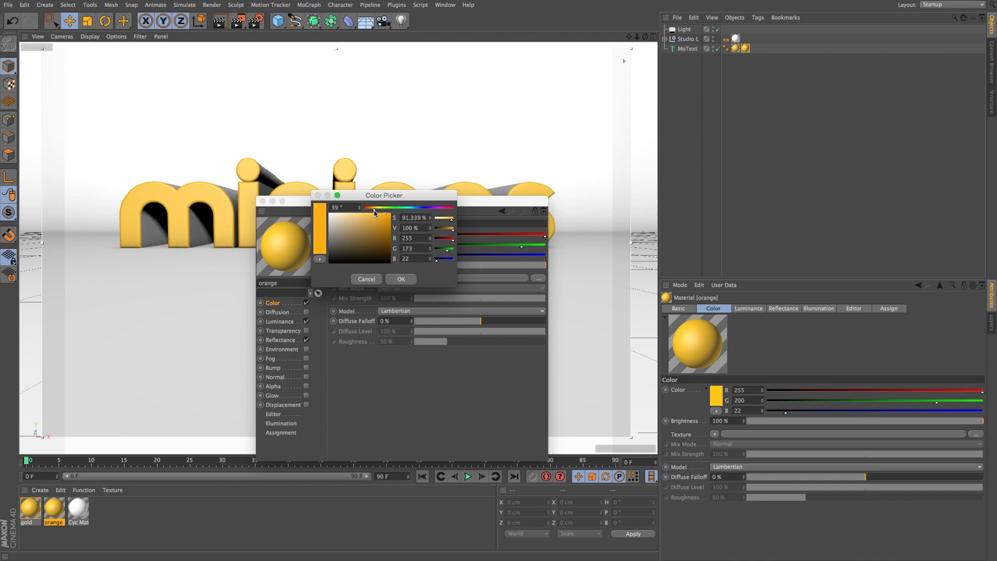
{"action": "left_click", "coordinate": [394, 278]}
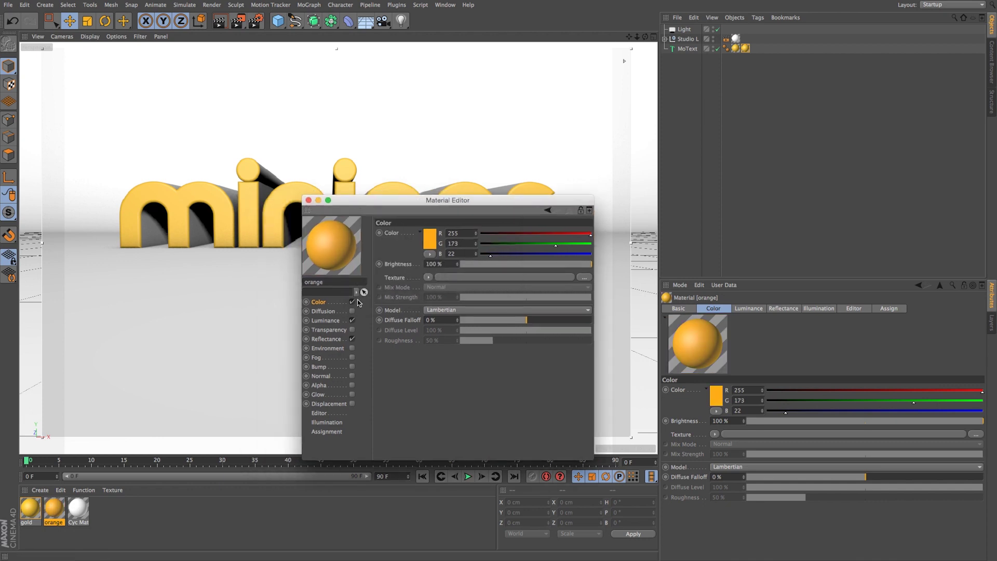
{"action": "left_click", "coordinate": [336, 321]}
{"action": "left_click", "coordinate": [428, 238]}
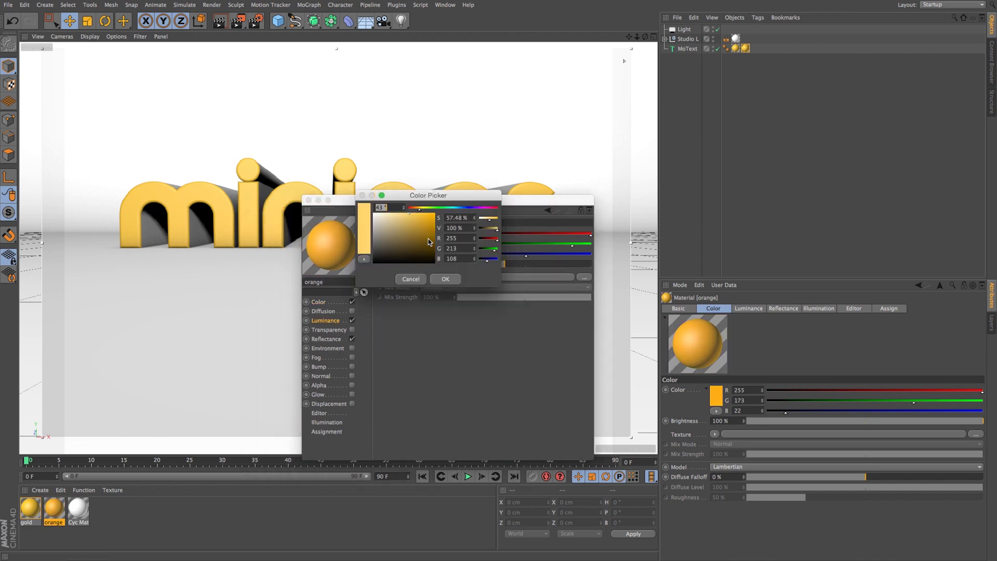
{"action": "left_click", "coordinate": [420, 209]}
{"action": "left_click", "coordinate": [445, 279]}
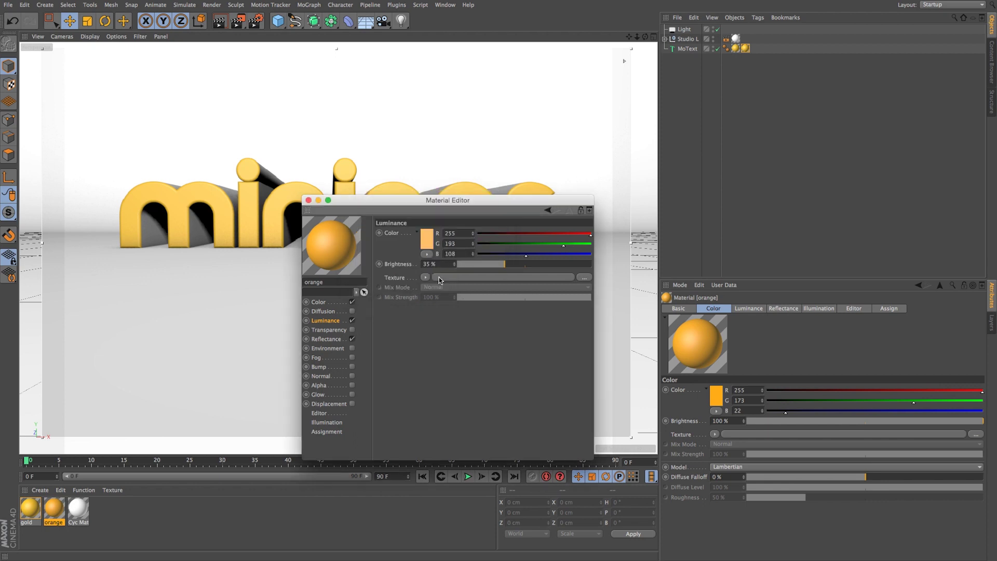
Step: Apply the orange material to the MoText object, with its tag placed before the two gold tags
{"action": "left_click", "coordinate": [144, 434]}
{"action": "left_click_drag", "start_coordinate": [145, 436], "coordinate": [764, 50]}
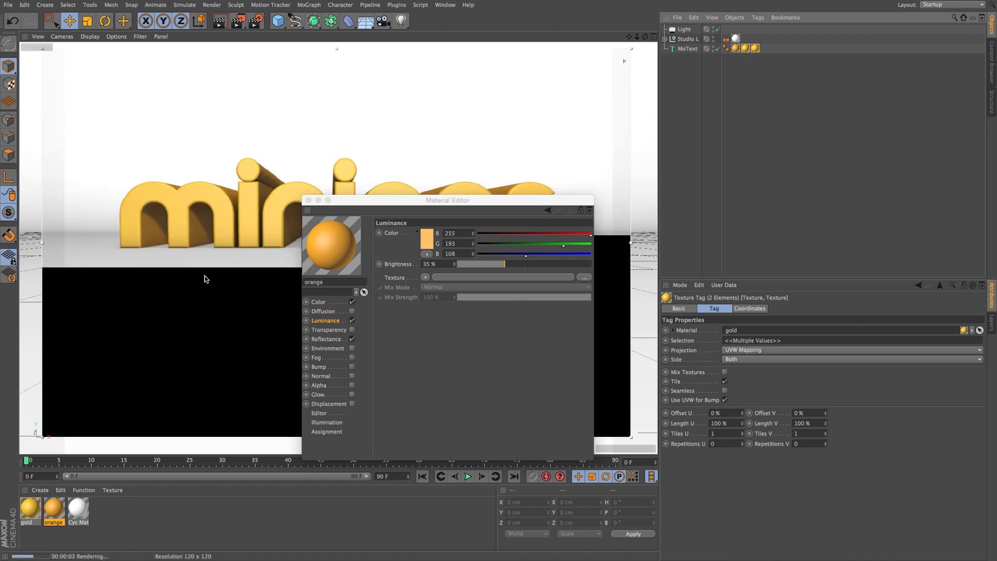
Step: Set the orange material's colour to RGB 255, 157, 0 and close the material editor
{"action": "left_click_drag", "start_coordinate": [345, 204], "coordinate": [445, 199]}
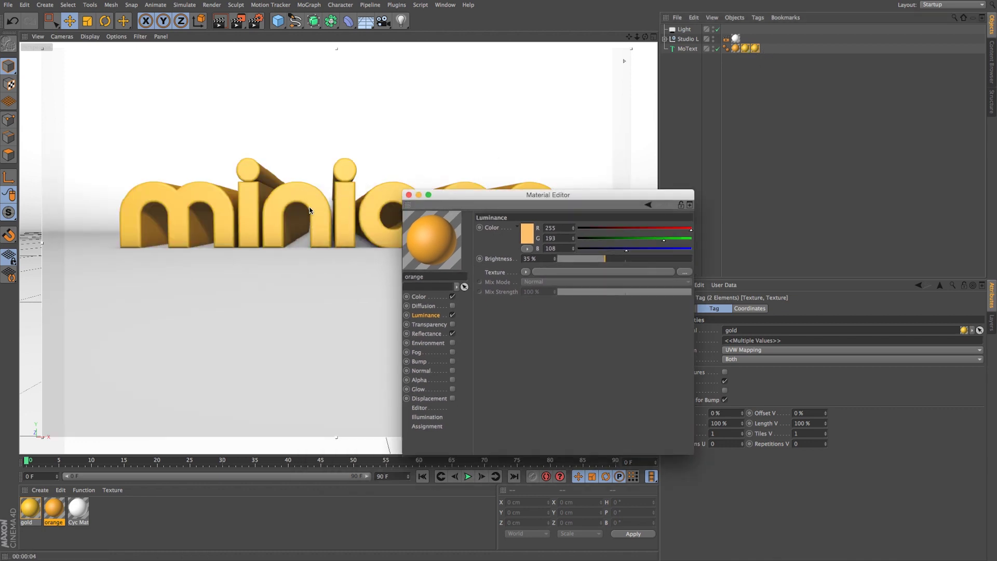
{"action": "left_click", "coordinate": [418, 297]}
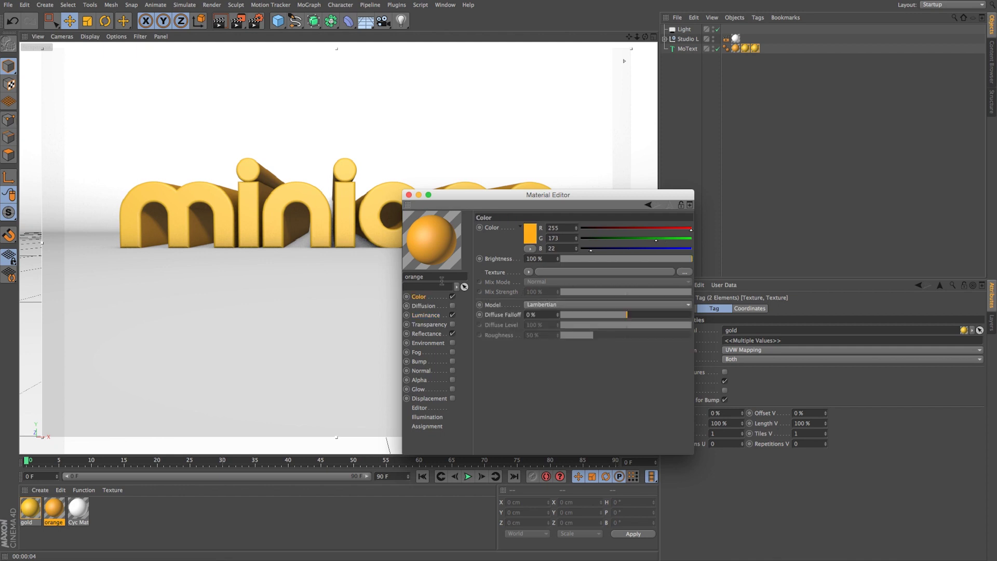
{"action": "left_click", "coordinate": [528, 235]}
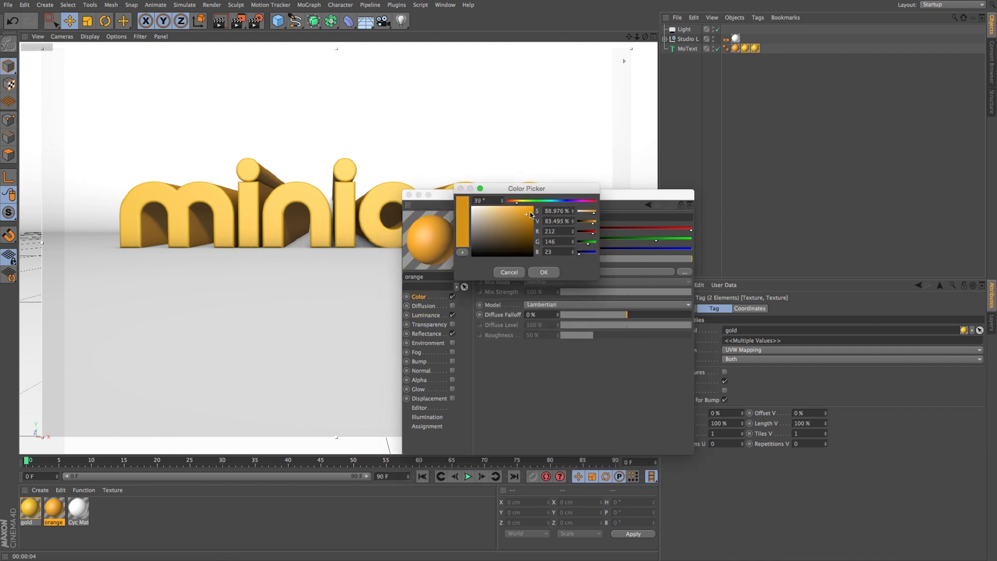
{"action": "left_click_drag", "start_coordinate": [516, 202], "coordinate": [514, 201]}
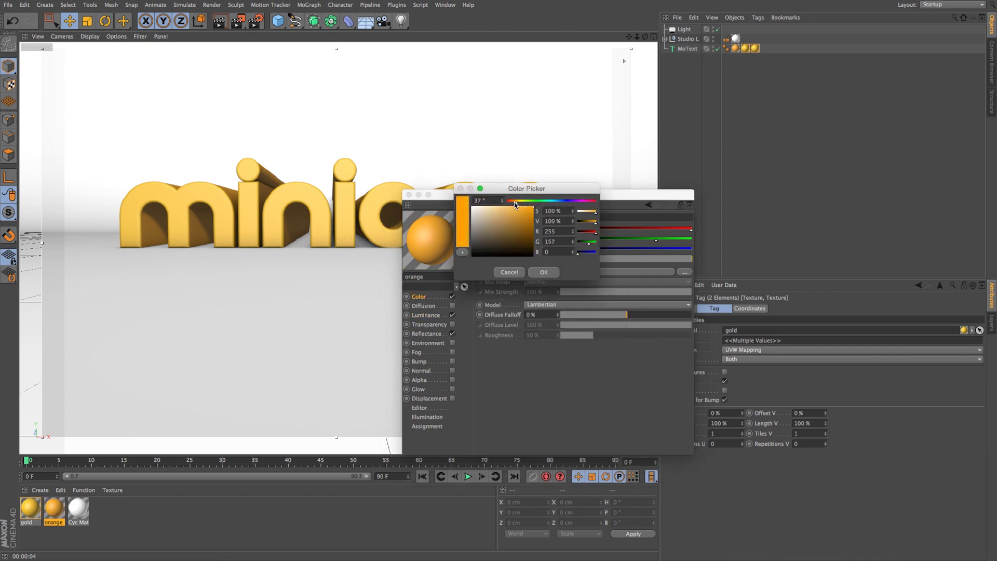
{"action": "left_click", "coordinate": [540, 272]}
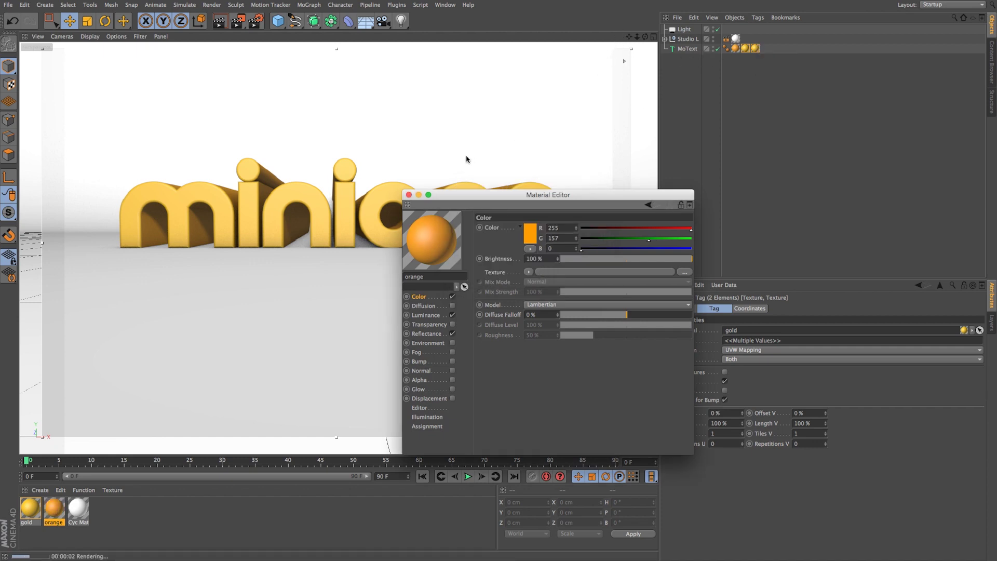
{"action": "left_click_drag", "start_coordinate": [441, 198], "coordinate": [515, 226]}
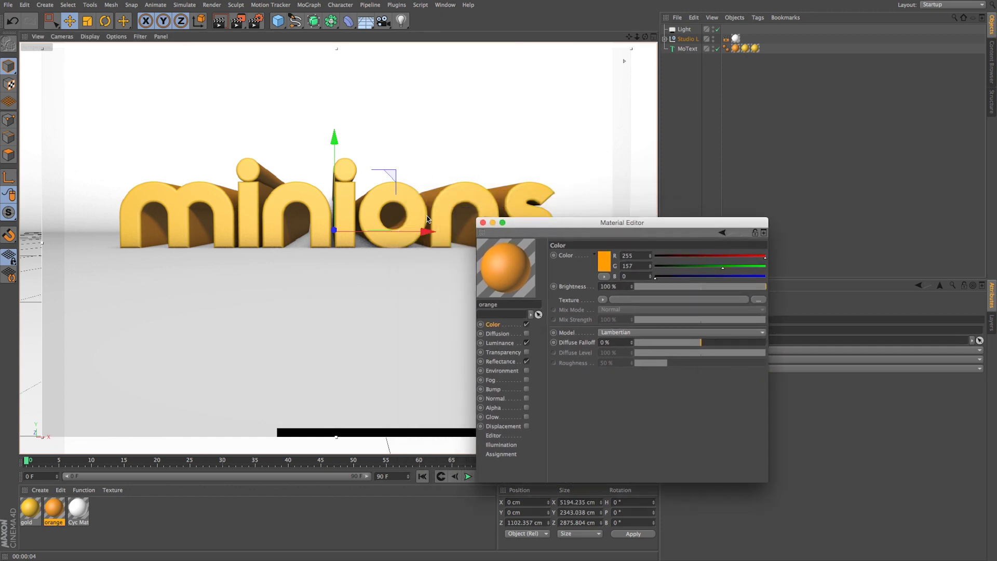
{"action": "left_click", "coordinate": [483, 223]}
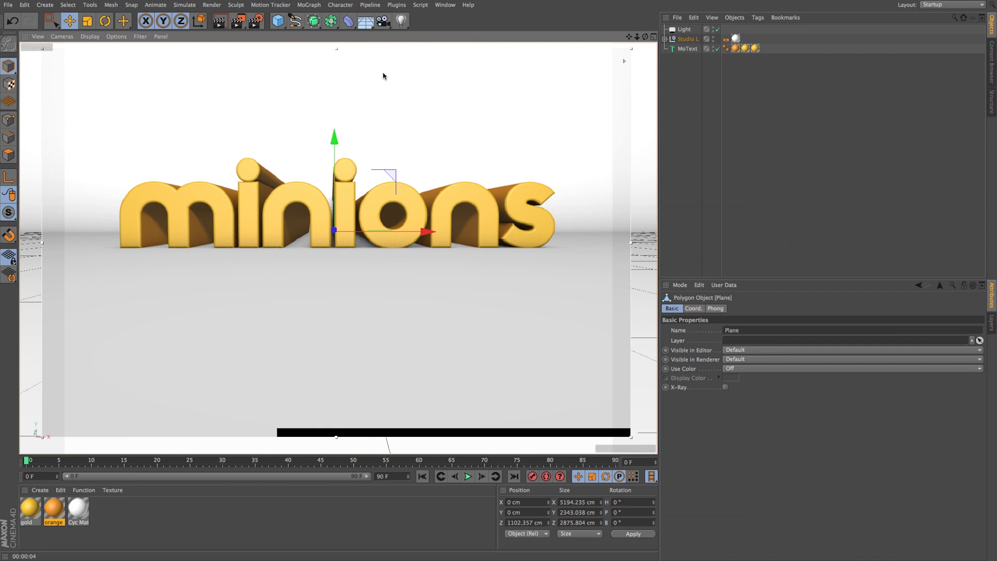
Step: Increase the extrusion depth of the MoText object to 2422 cm
{"action": "left_click", "coordinate": [686, 49]}
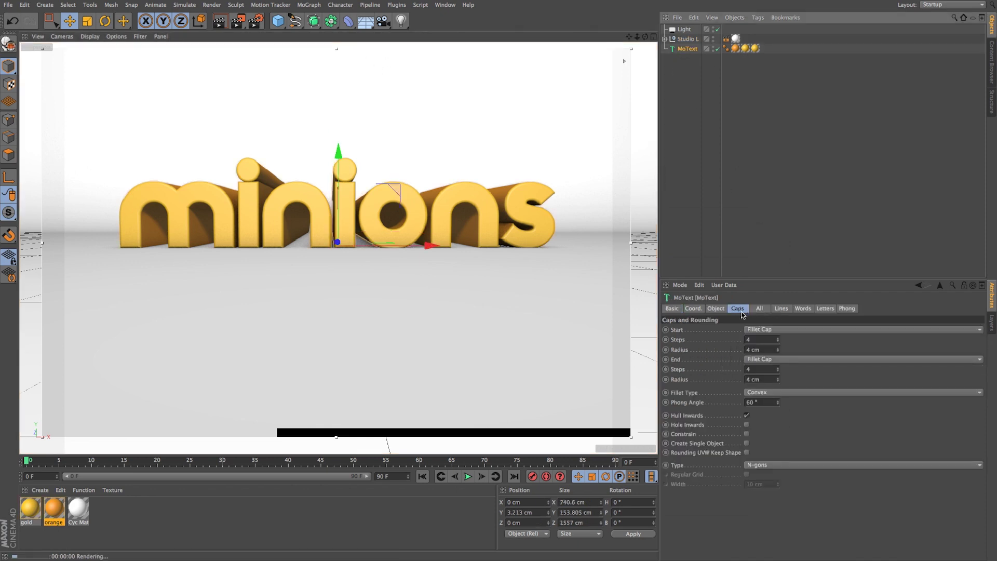
{"action": "left_click", "coordinate": [716, 309]}
{"action": "left_click_drag", "start_coordinate": [737, 329], "coordinate": [737, 325]}
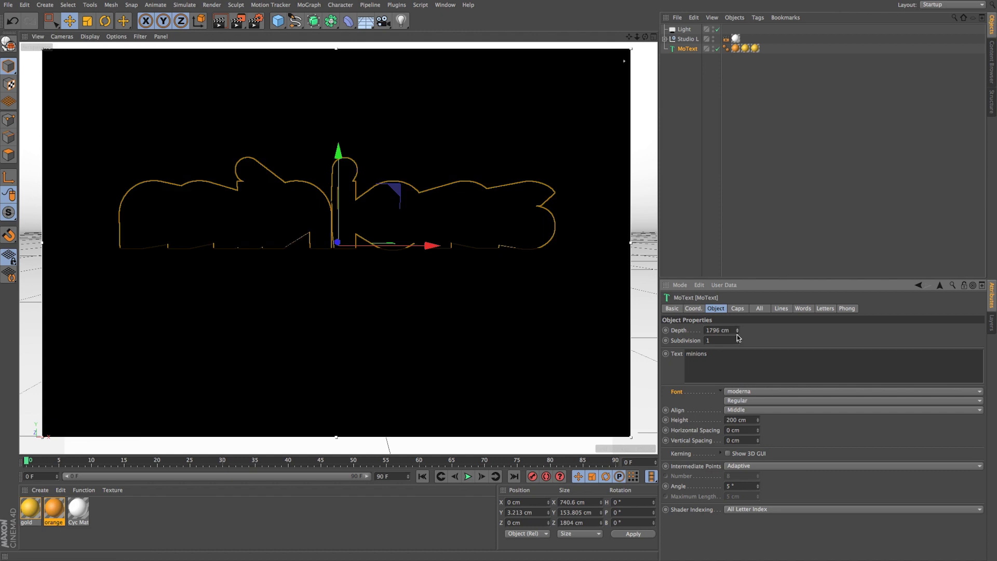
Step: Add the Global Illumination effect to the render settings and close them
{"action": "left_click", "coordinate": [260, 19]}
{"action": "left_click", "coordinate": [488, 341]}
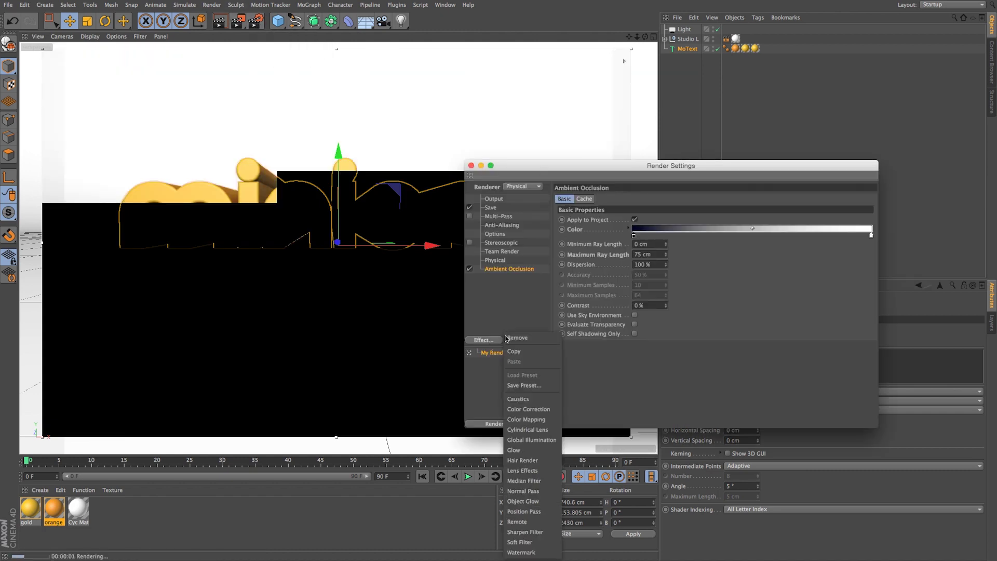
{"action": "left_click", "coordinate": [515, 444]}
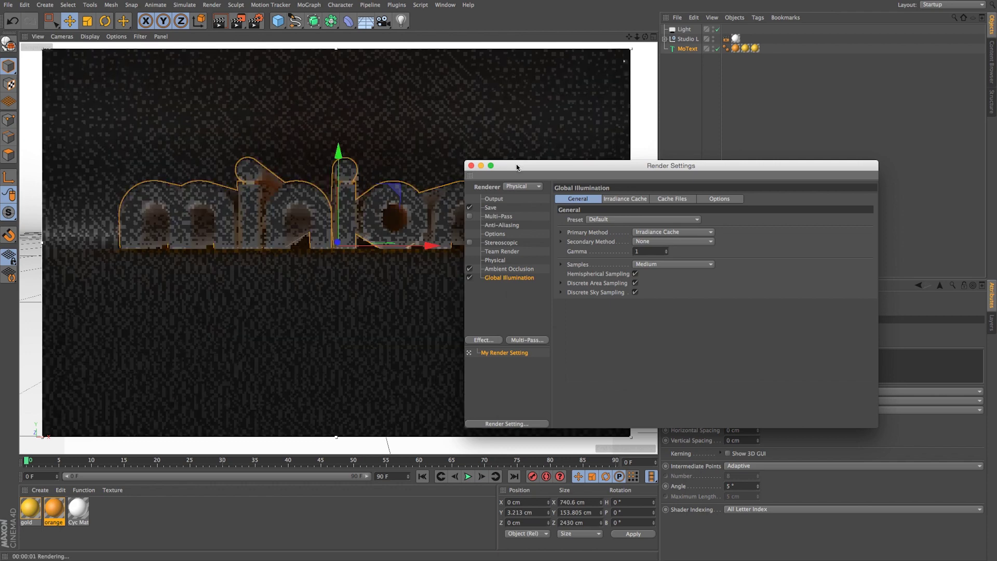
{"action": "left_click_drag", "start_coordinate": [517, 167], "coordinate": [584, 197]}
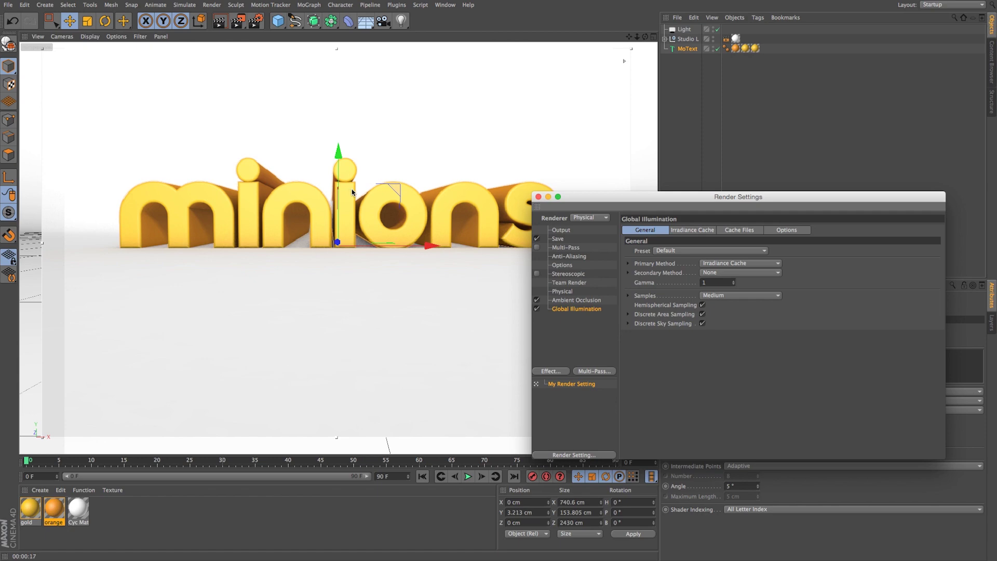
{"action": "left_click", "coordinate": [537, 197]}
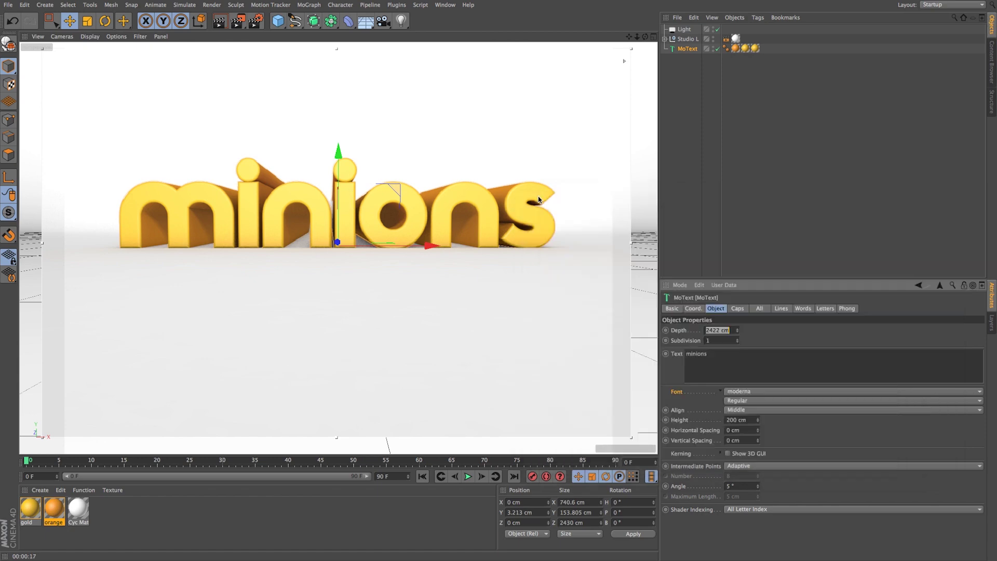
Step: Lower the intensity of the area light to tone down the overexposed backdrop
{"action": "left_click", "coordinate": [684, 29]}
{"action": "left_click_drag", "start_coordinate": [720, 367], "coordinate": [692, 371]}
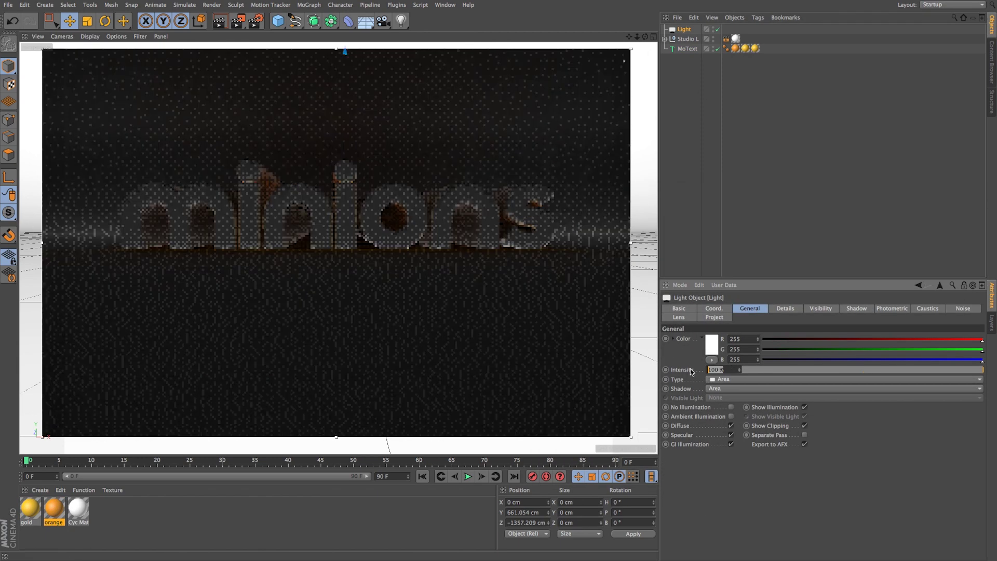
{"action": "left_click", "coordinate": [699, 239]}
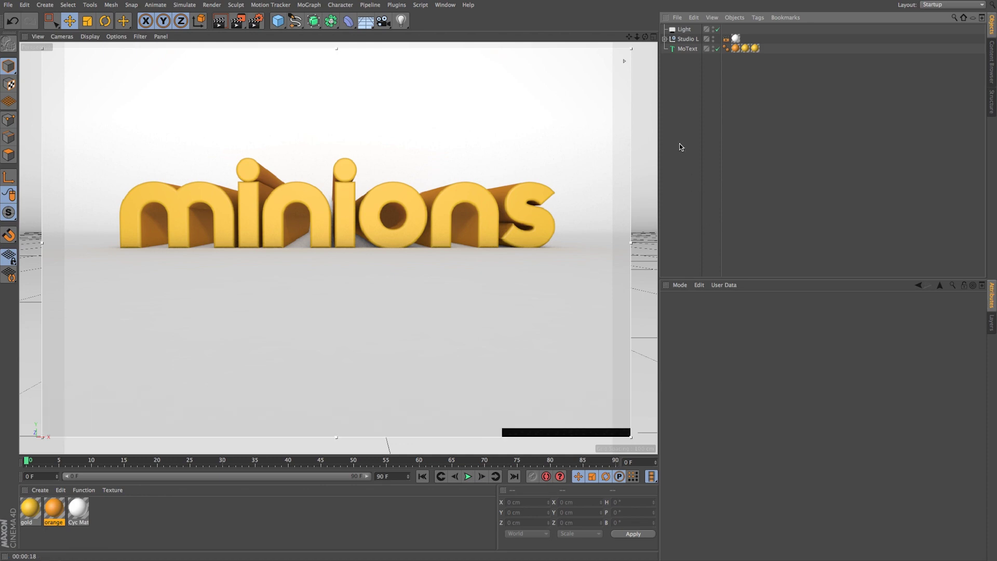
Step: Turn off the interactive render region and add a camera from the current front view of the title
{"action": "left_click", "coordinate": [616, 83]}
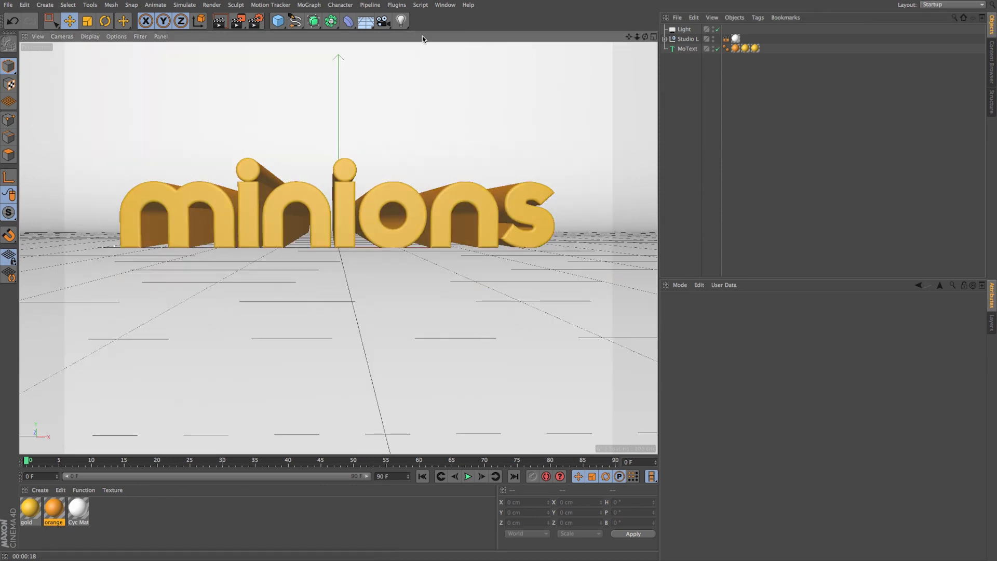
{"action": "left_click", "coordinate": [383, 21]}
{"action": "left_click", "coordinate": [311, 51]}
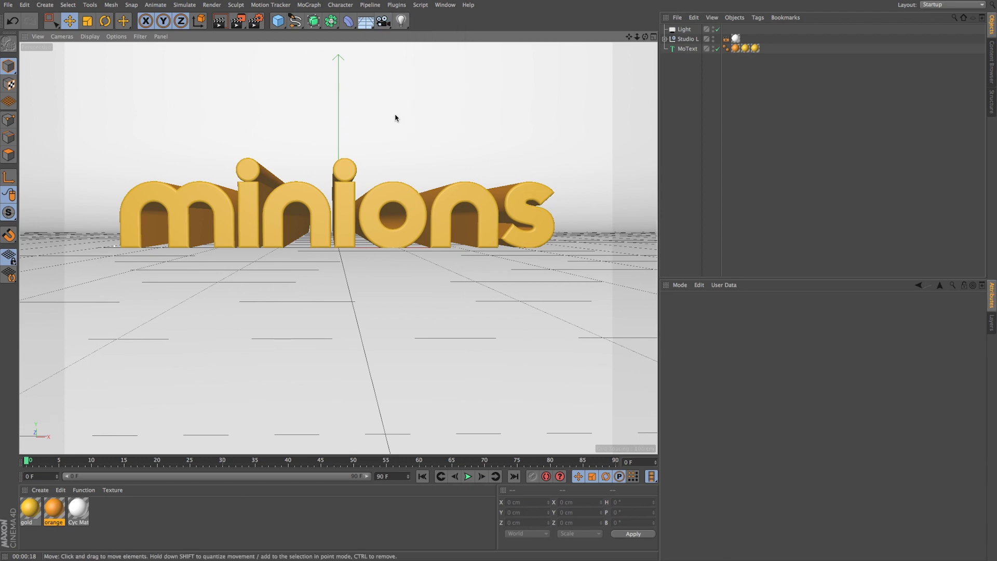
{"action": "left_click_drag", "start_coordinate": [396, 116], "coordinate": [386, 131], "text": "alt"}
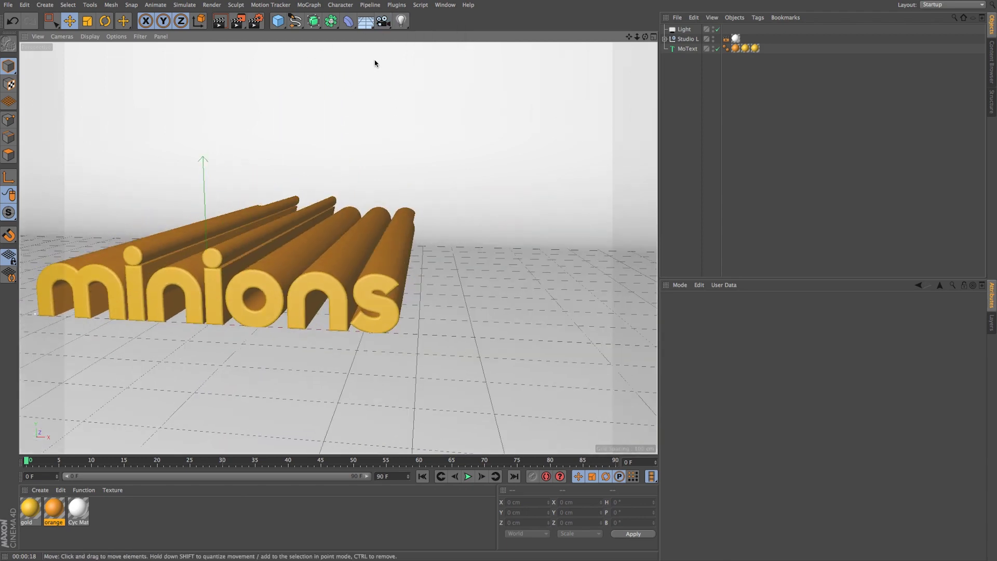
{"action": "key", "text": "ctrl+shift+z"}
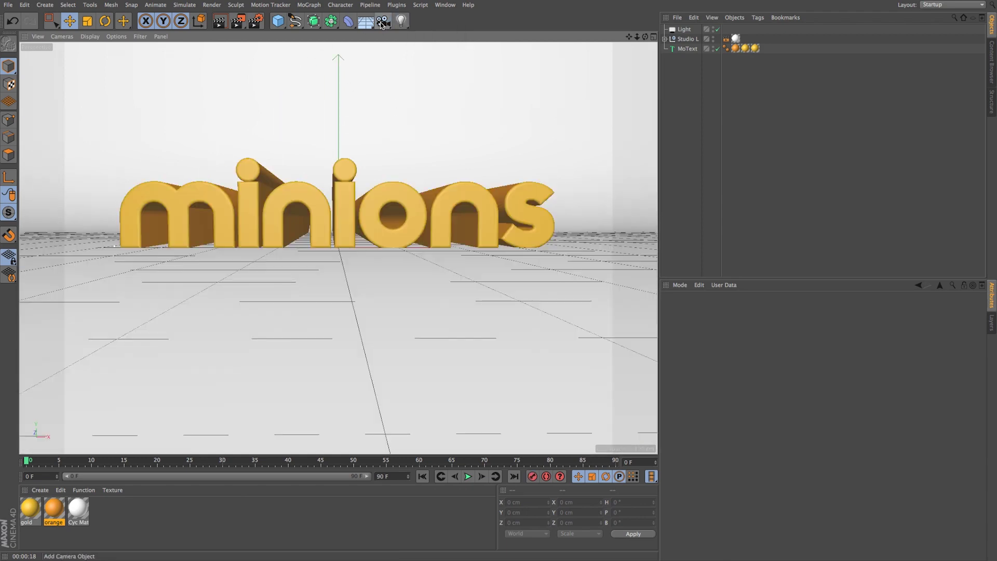
{"action": "left_click", "coordinate": [385, 21]}
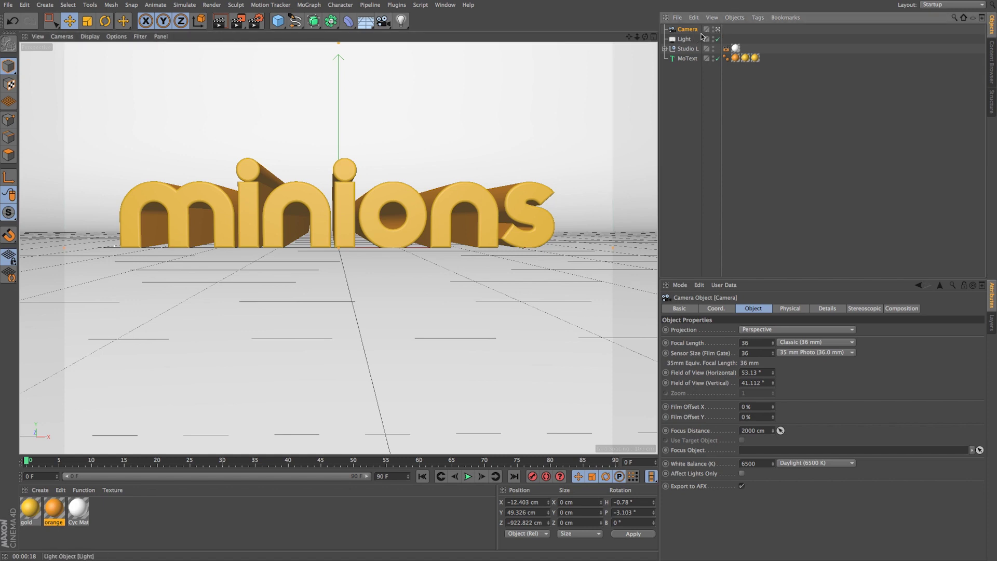
Step: Set the camera's focal length to 20 and dolly in to about Z -493 cm so the title fills the frame
{"action": "left_click", "coordinate": [763, 341]}
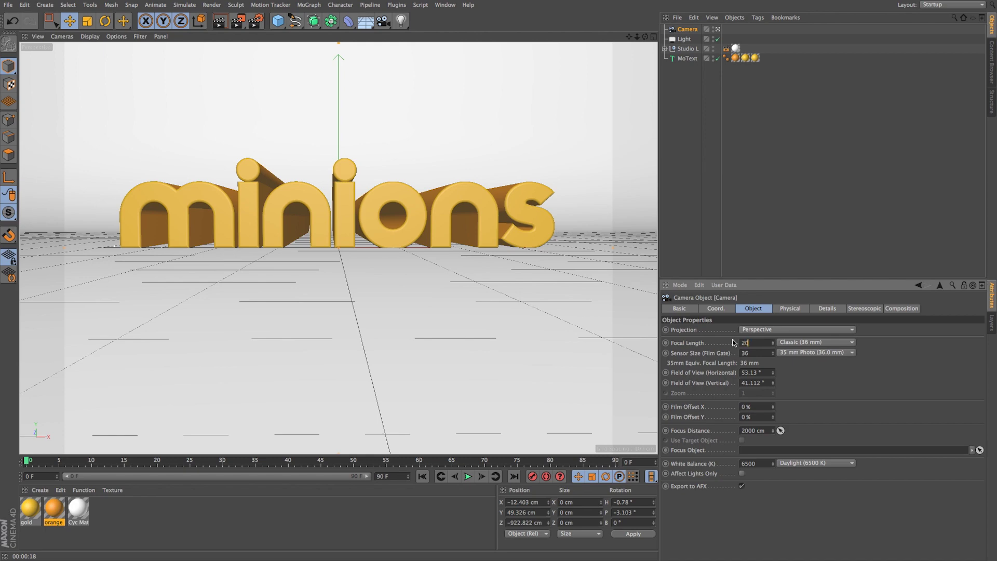
{"action": "key", "text": "Return"}
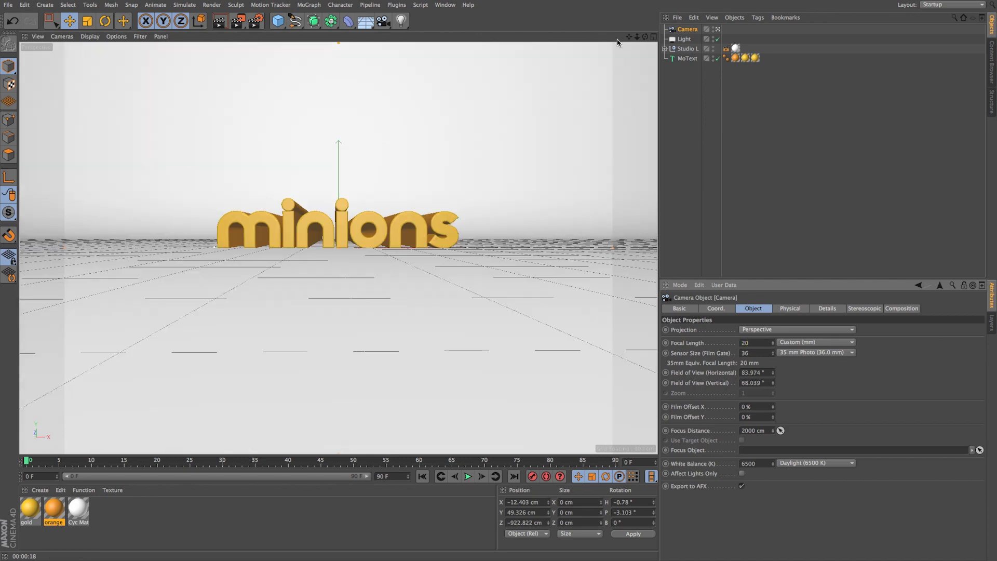
{"action": "mouse_move", "coordinate": [637, 39]}
{"action": "left_mouse_down"}
{"action": "mouse_move", "coordinate": [678, 39]}
{"action": "mouse_move", "coordinate": [618, 39]}
{"action": "left_mouse_up"}
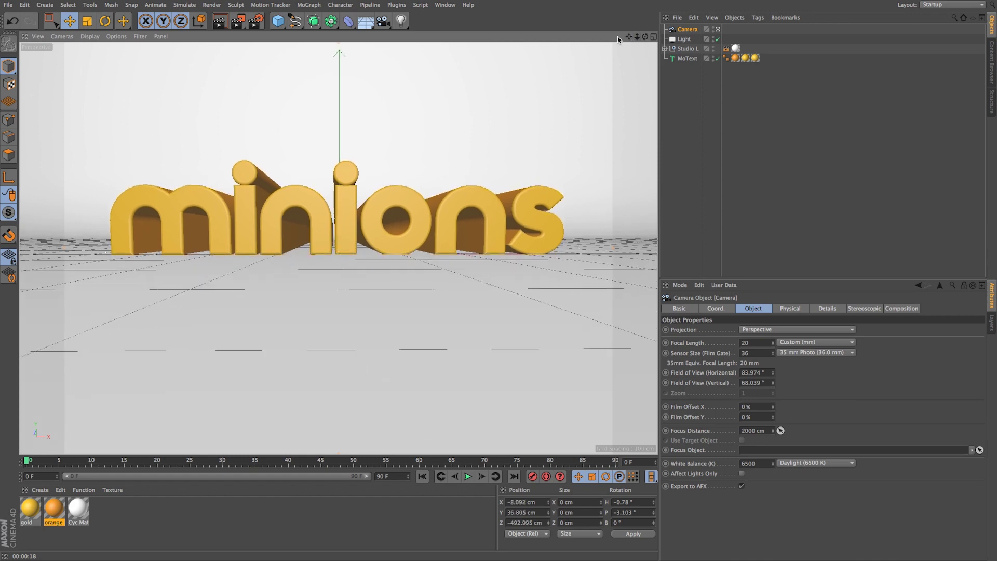
Step: Set the render output size to 1920 x 1080 pixels and close the render settings
{"action": "left_click", "coordinate": [256, 23]}
{"action": "left_click", "coordinate": [561, 230]}
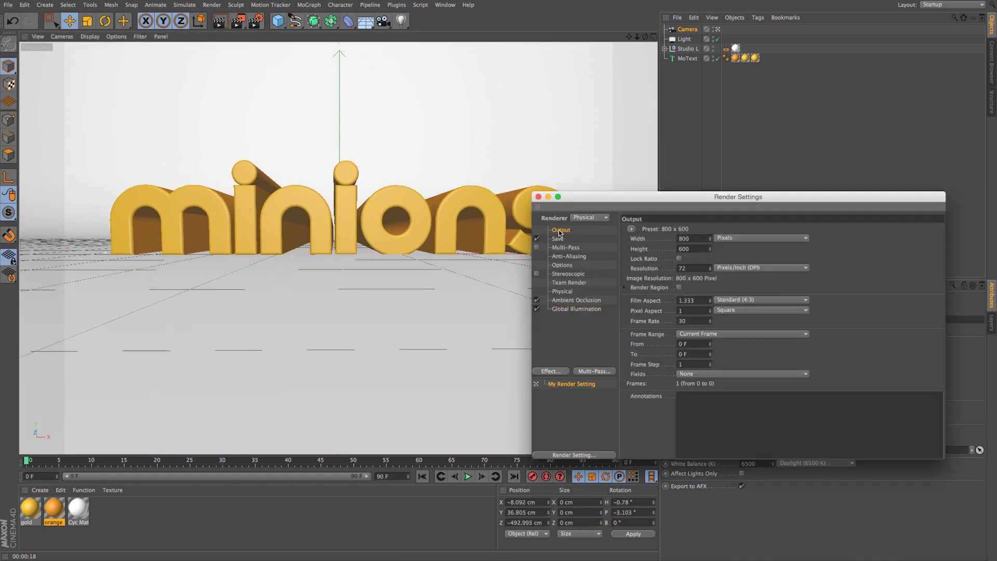
{"action": "double_click", "coordinate": [686, 239]}
{"action": "type", "text": "1920"}
{"action": "key", "text": "Tab"}
{"action": "type", "text": "1080"}
{"action": "key", "text": "Return"}
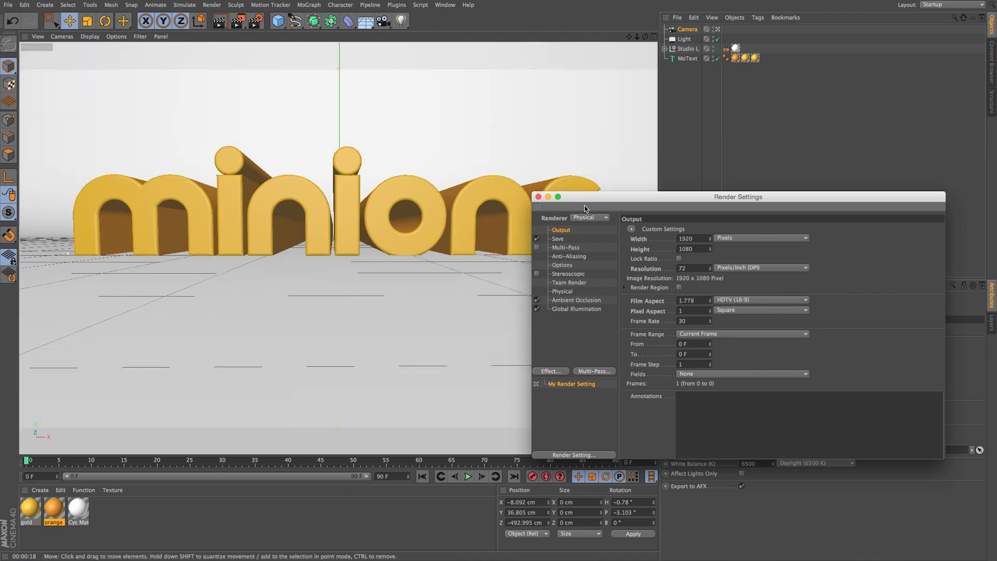
{"action": "left_click", "coordinate": [538, 197]}
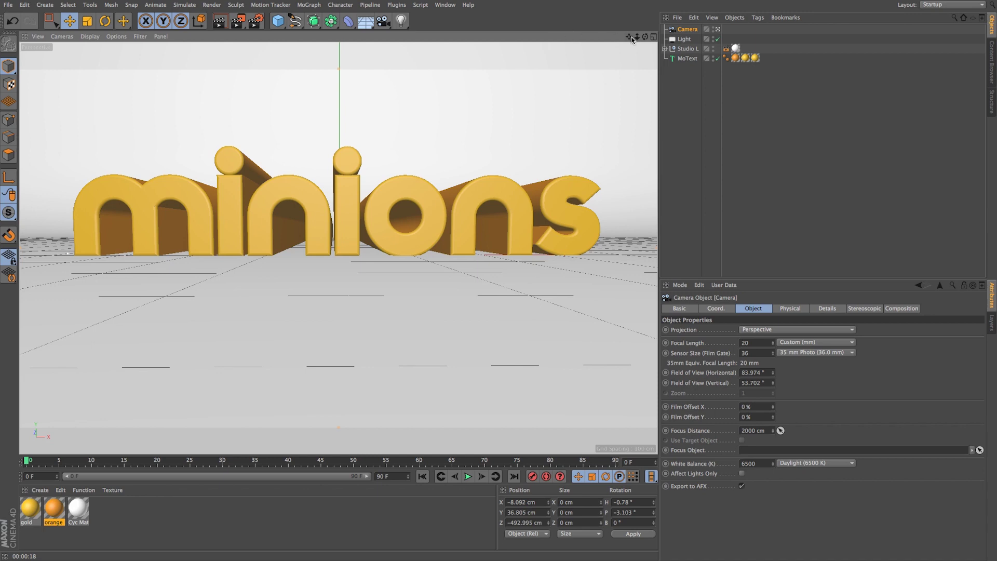
Step: Raise the camera to about Y 61 cm and render the title to the Picture Viewer
{"action": "left_click_drag", "start_coordinate": [629, 37], "coordinate": [633, 60]}
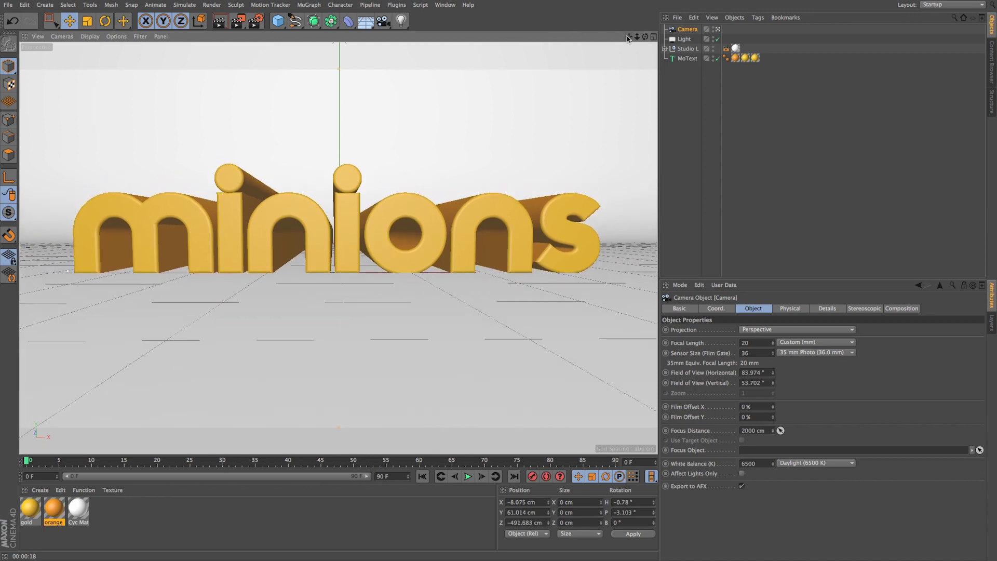
{"action": "key", "text": "shift+r"}
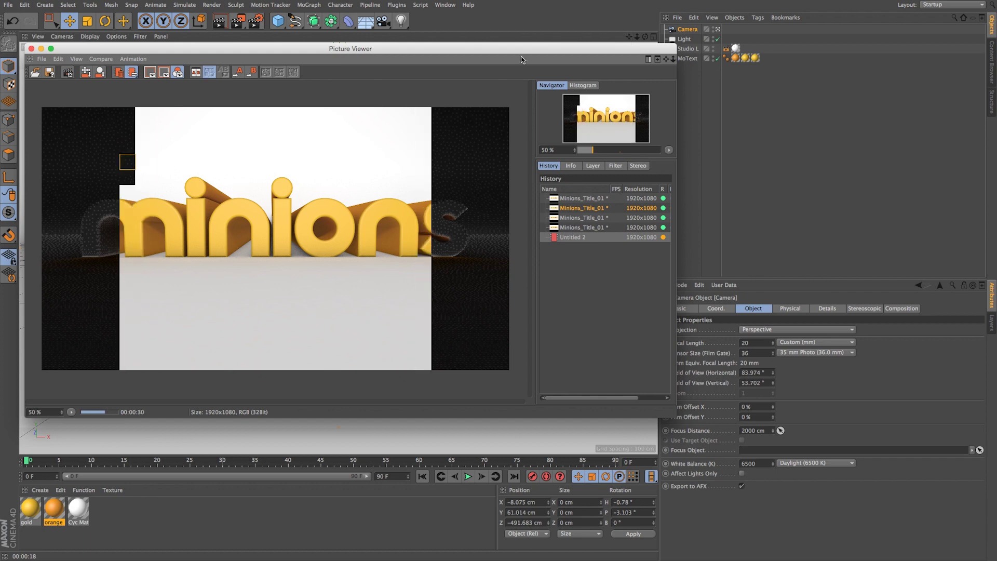
{"action": "left_click_drag", "start_coordinate": [519, 49], "coordinate": [545, 49]}
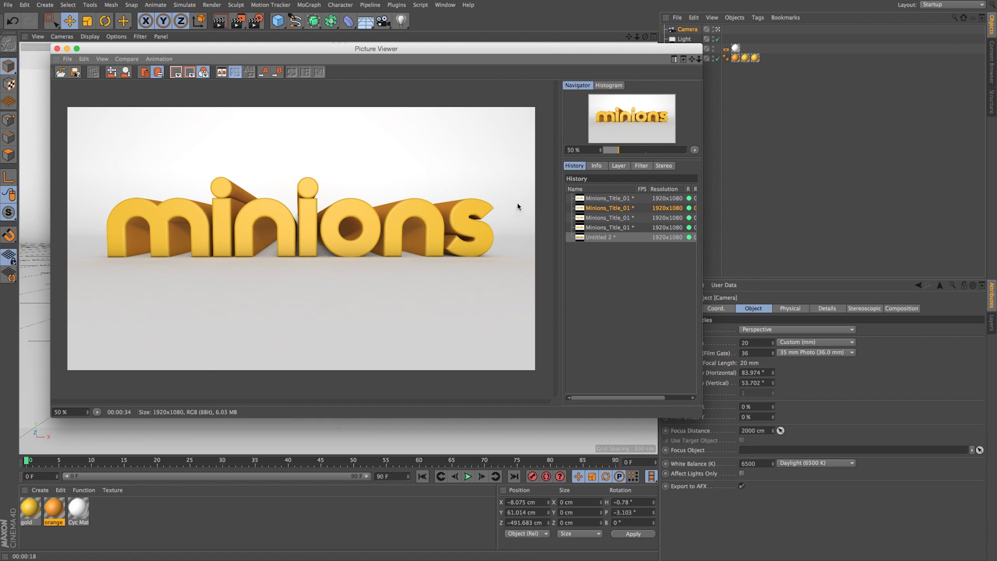
Step: Examine the finished render alongside the title's gold texture tag and the studio backdrop's compositing tag
{"action": "left_click_drag", "start_coordinate": [428, 49], "coordinate": [421, 68]}
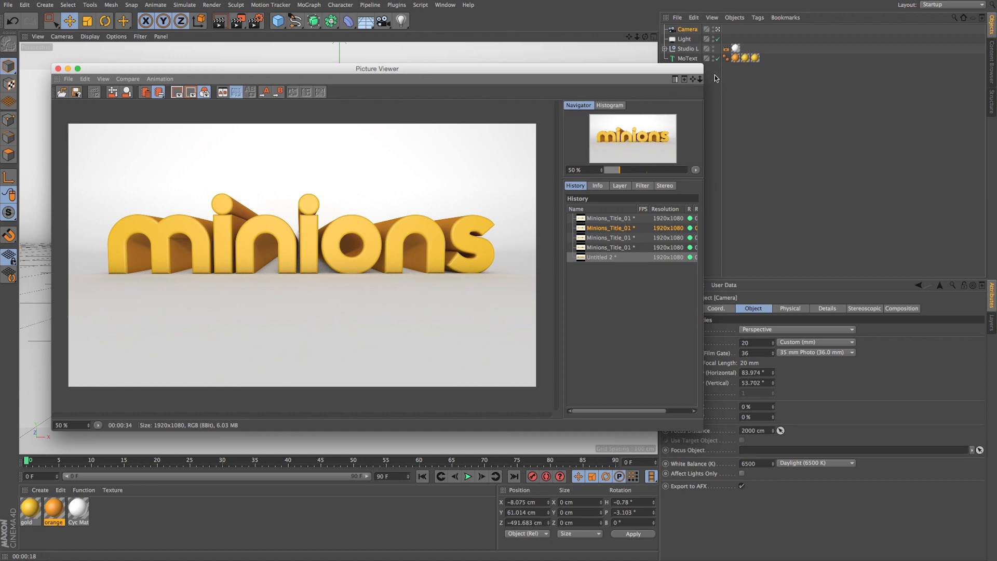
{"action": "left_click_drag", "start_coordinate": [704, 63], "coordinate": [686, 81]}
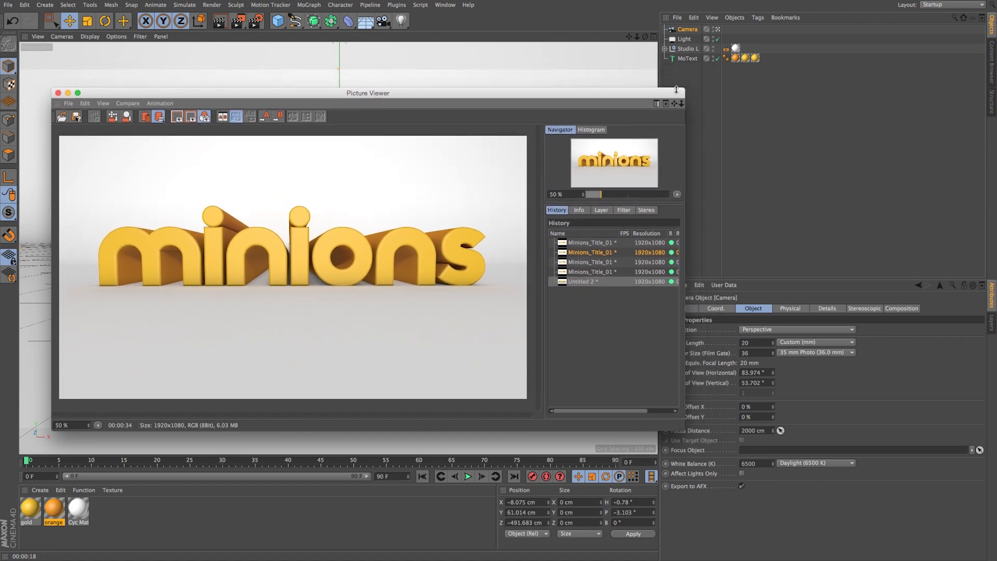
{"action": "left_click_drag", "start_coordinate": [568, 94], "coordinate": [567, 88]}
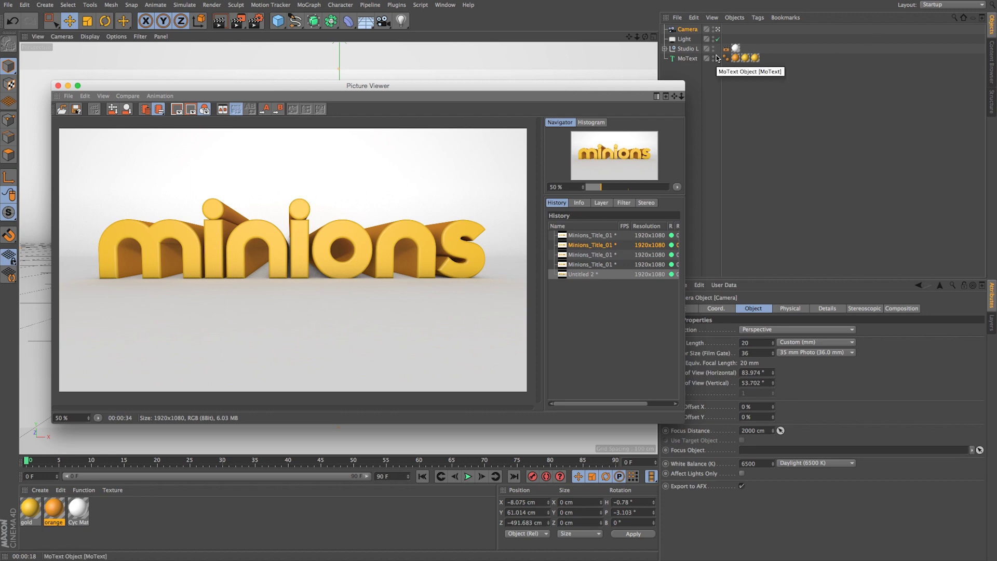
{"action": "left_click", "coordinate": [745, 58]}
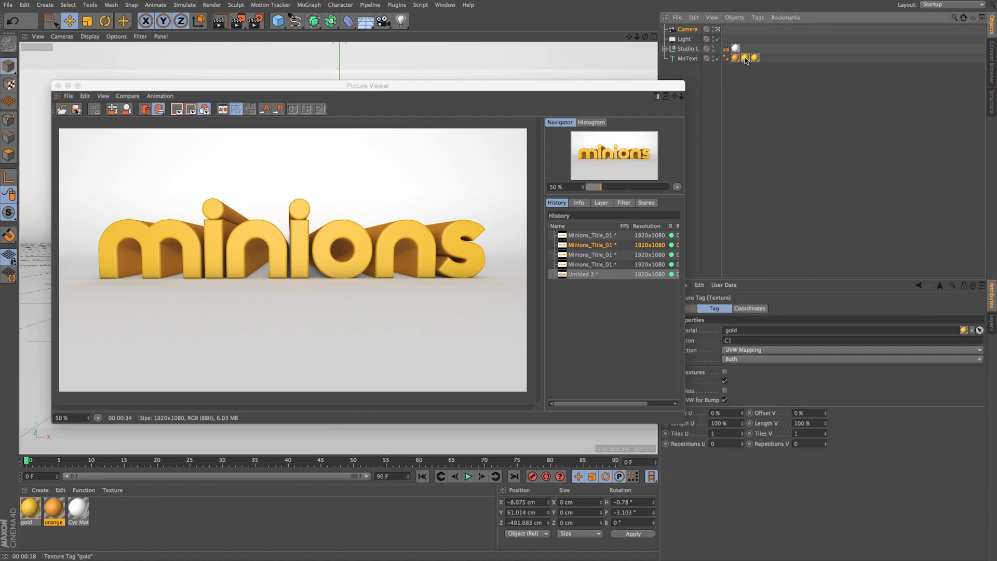
{"action": "left_click_drag", "start_coordinate": [666, 89], "coordinate": [627, 88]}
{"action": "left_click", "coordinate": [726, 49]}
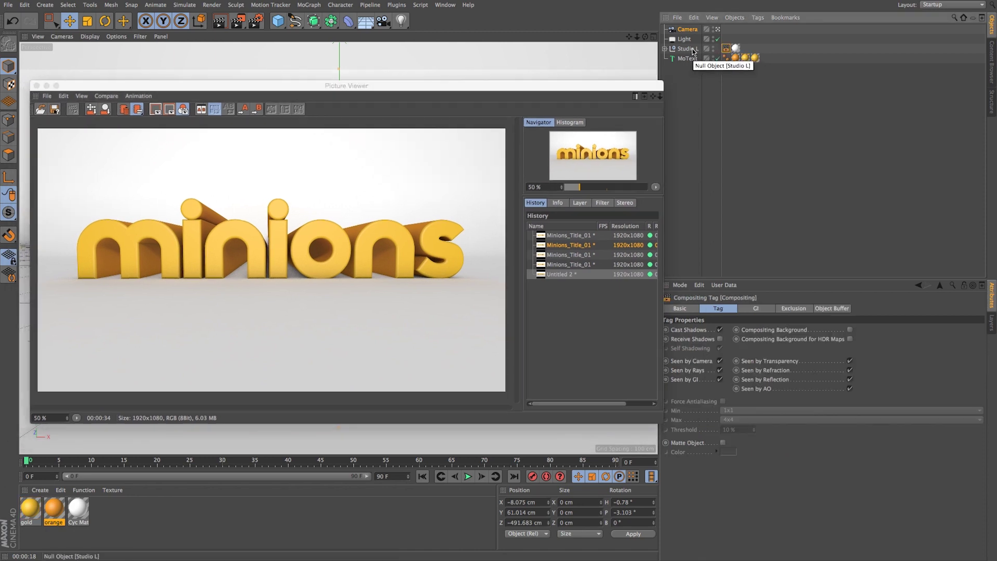
{"action": "left_click", "coordinate": [565, 89]}
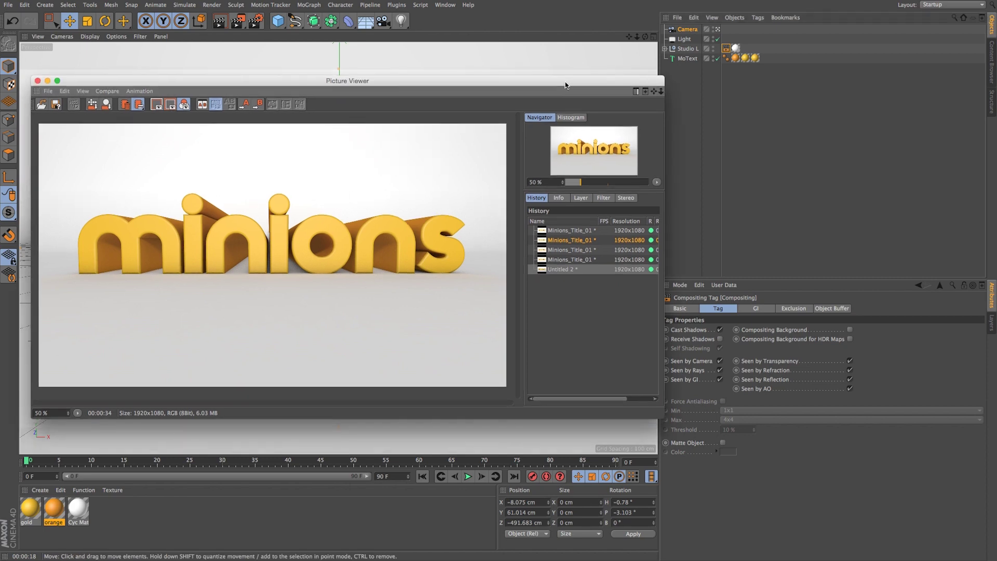
{"action": "left_click_drag", "start_coordinate": [565, 90], "coordinate": [572, 64]}
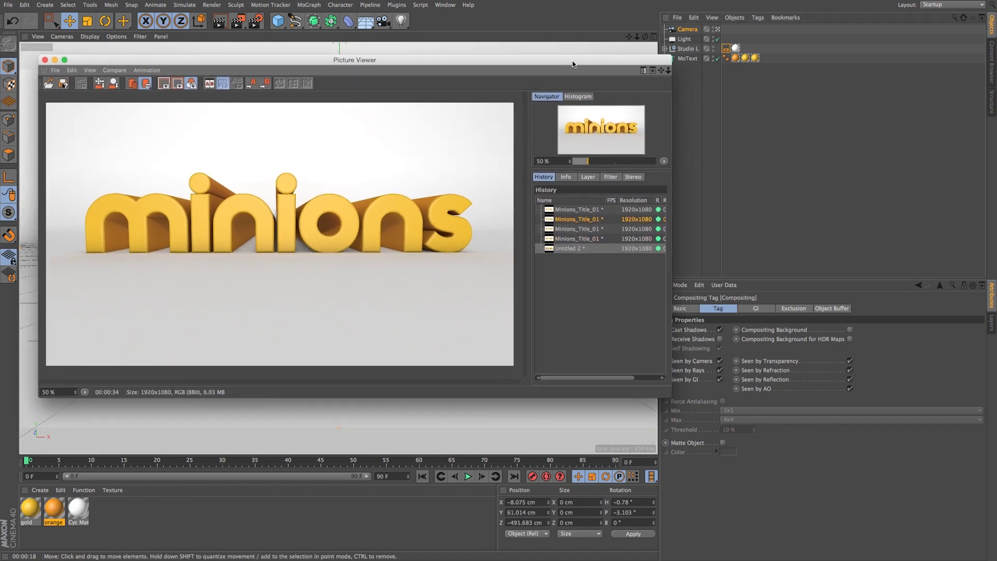